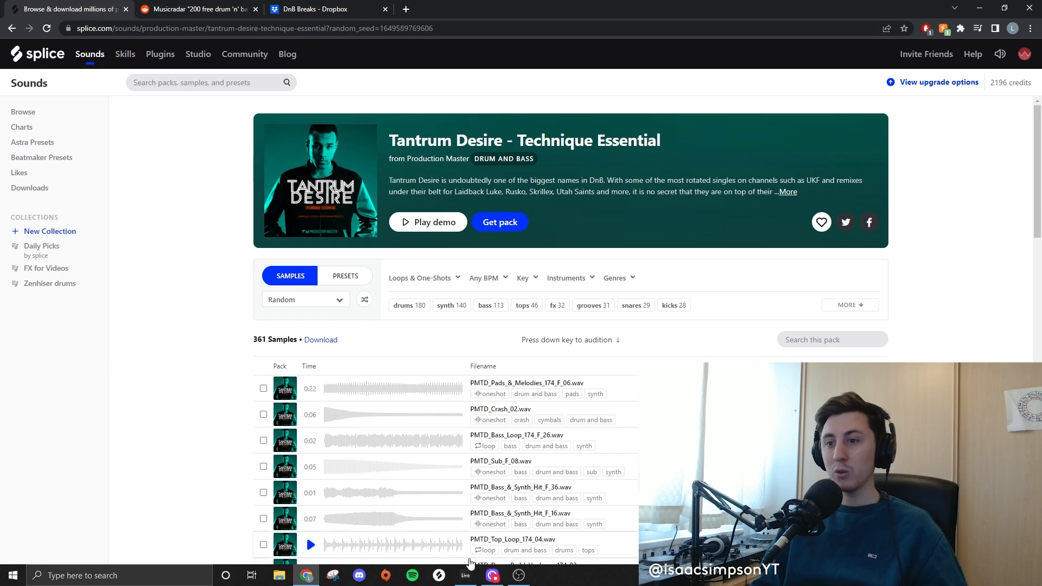
click(465, 575)
scroll(174, 254, down, 3)
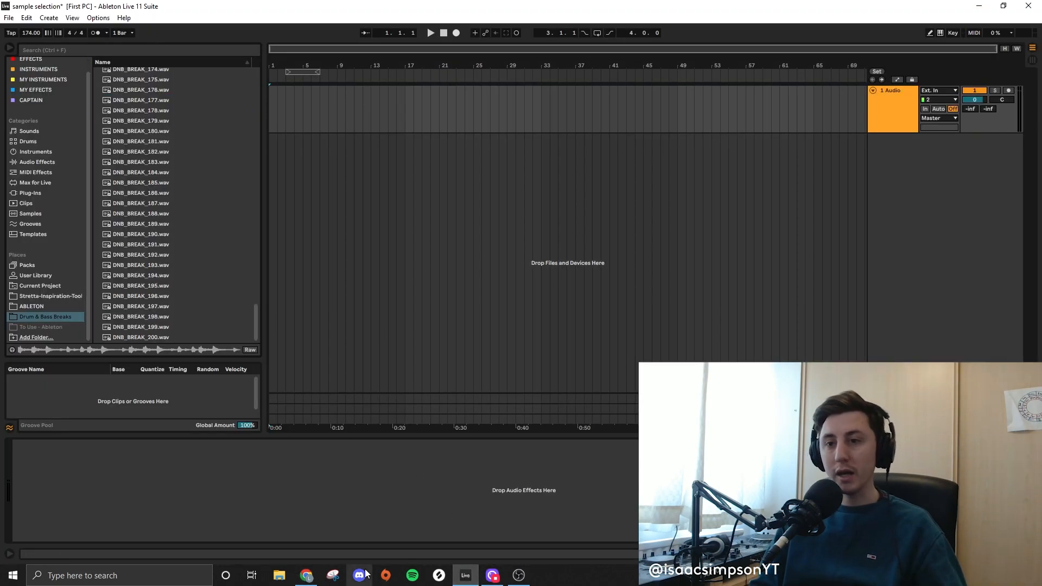
click(307, 575)
- Preview PMTD_Full_Drum_Loop_174_05.wav in the Tantrum Desire sample pack and download it
click(309, 309)
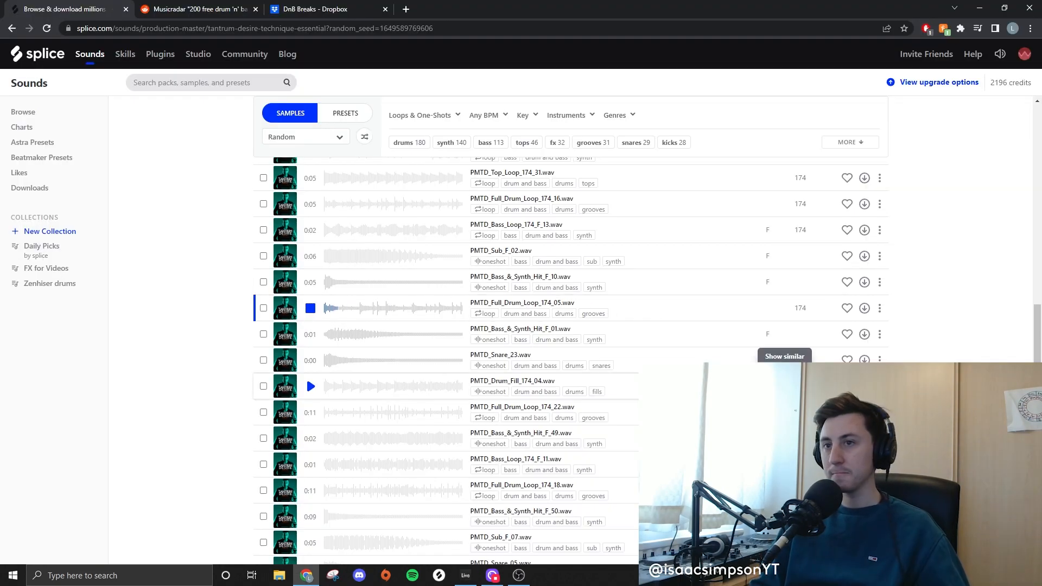
click(359, 316)
click(863, 308)
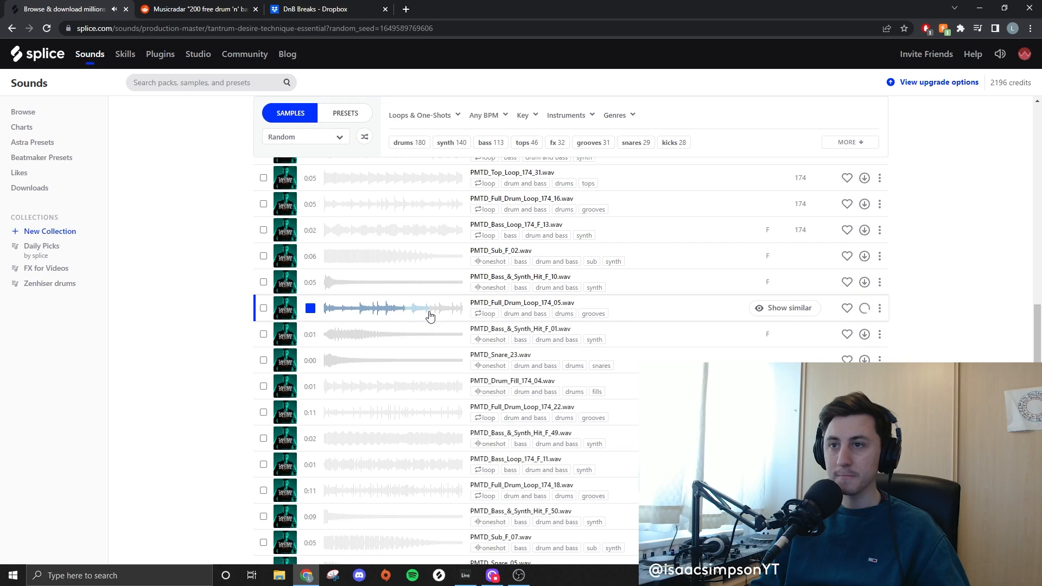
- Audition more drum loops and one-shots in the pack and download PMTD_Full_Drum_Loop_174_26.wav
scroll(427, 315, down, 1)
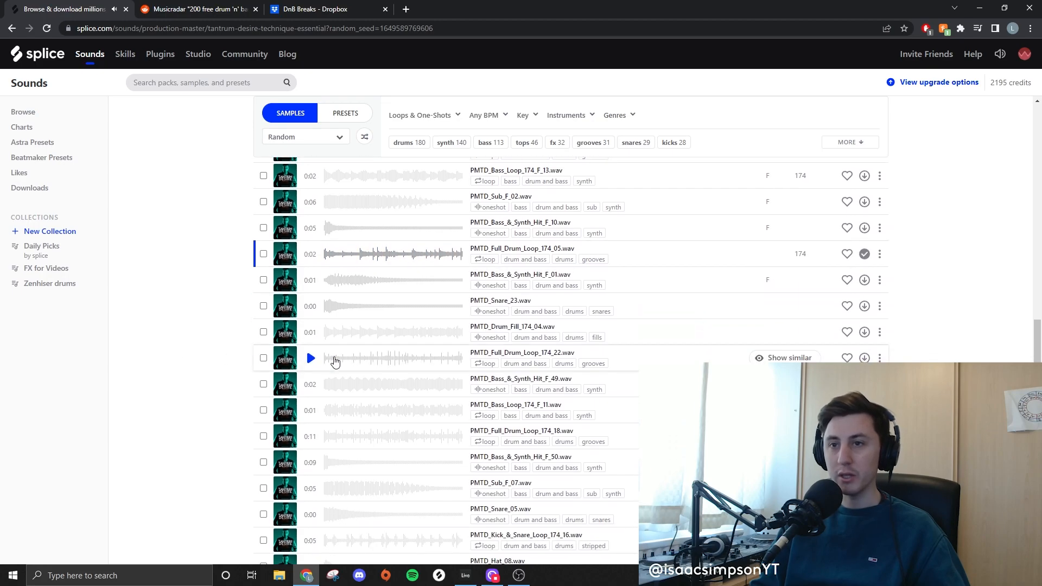
click(312, 437)
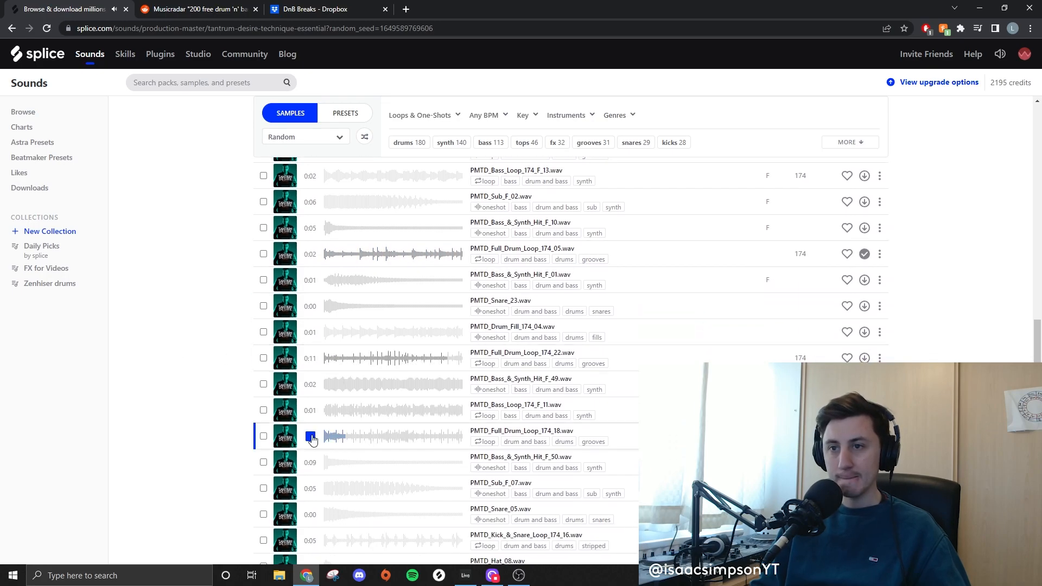
scroll(312, 439, down, 2)
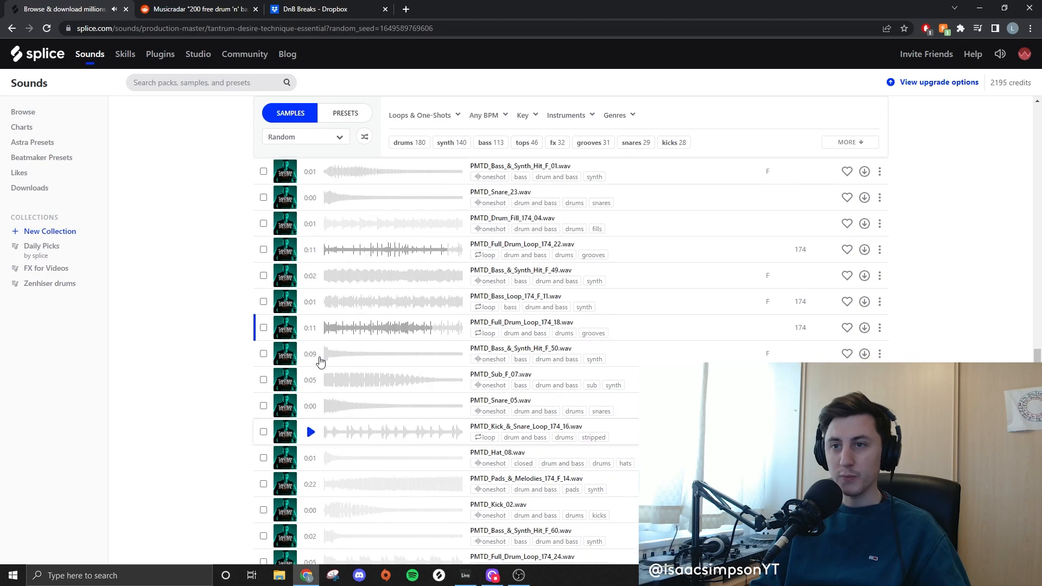
click(311, 380)
click(311, 406)
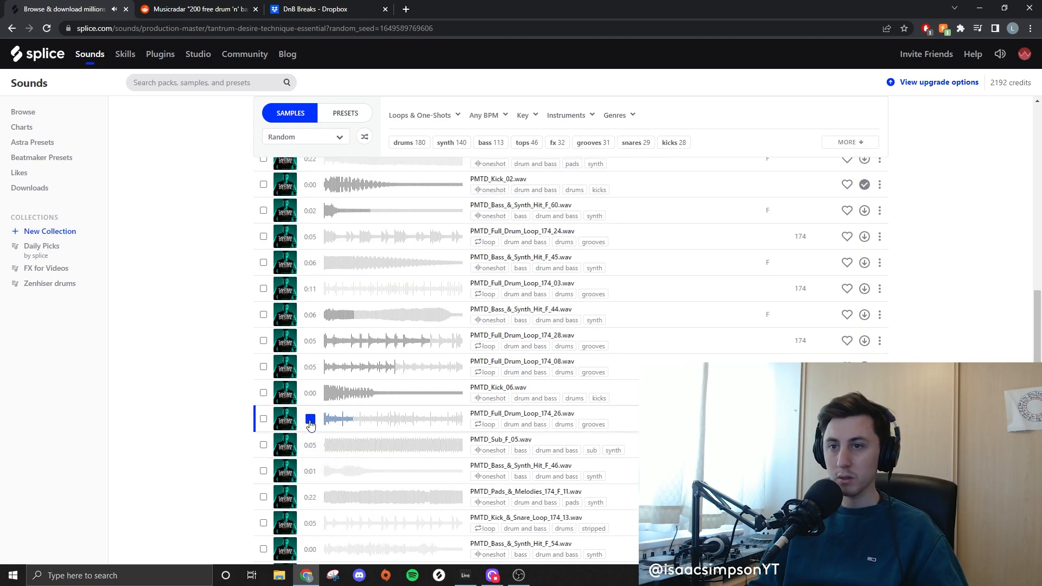
click(311, 421)
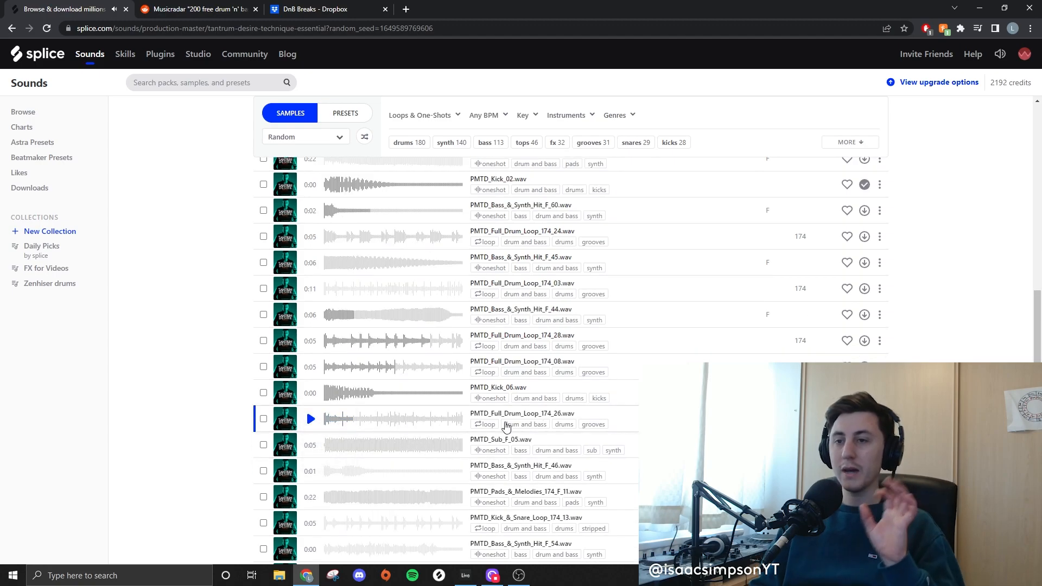
click(865, 419)
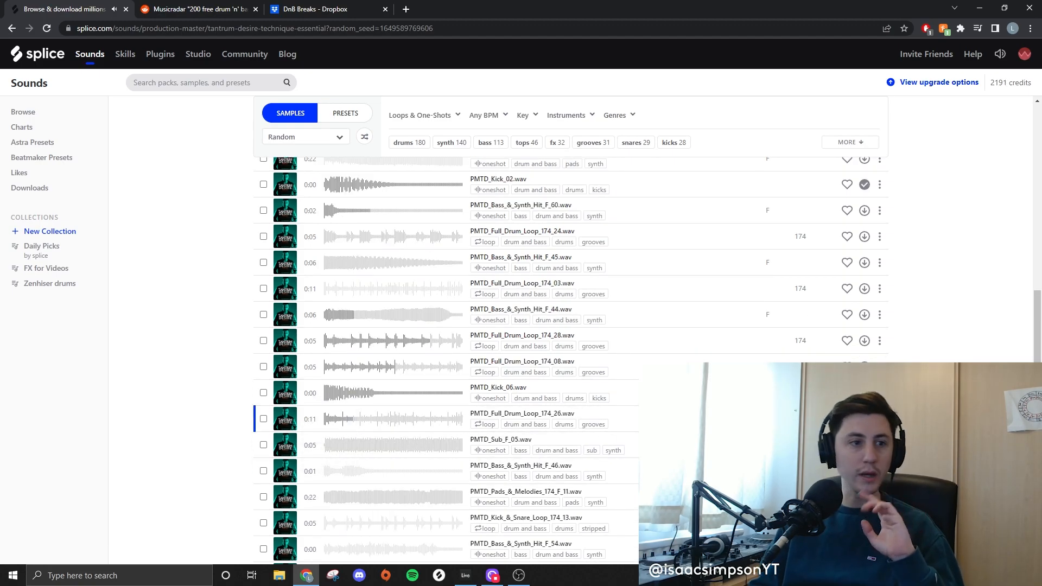
- Browse further through the pack, switch to the Splice desktop app with the recently added samples and move its window aside
scroll(252, 403, down, 2)
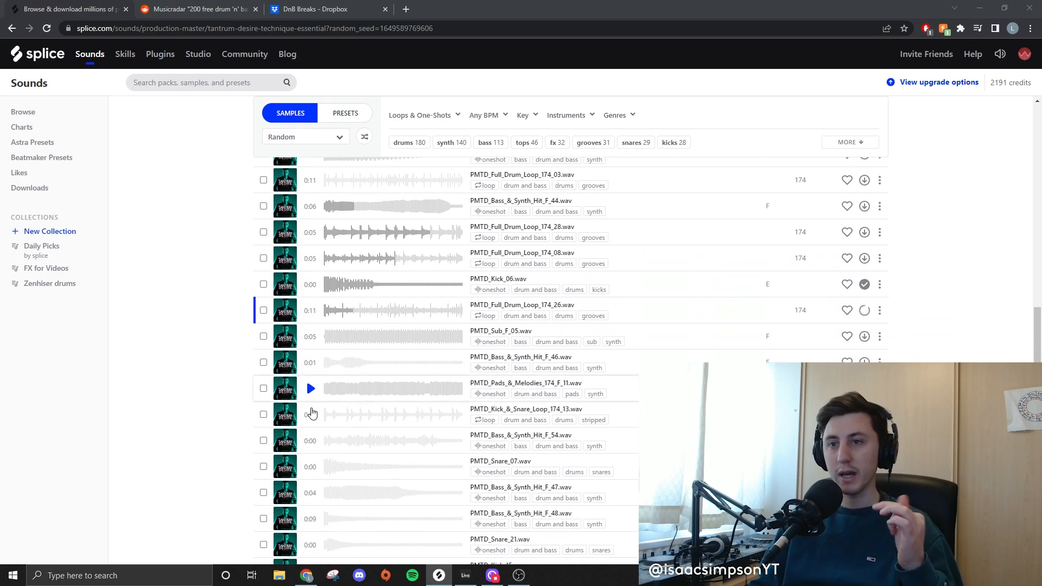
scroll(317, 450, down, 5)
click(439, 575)
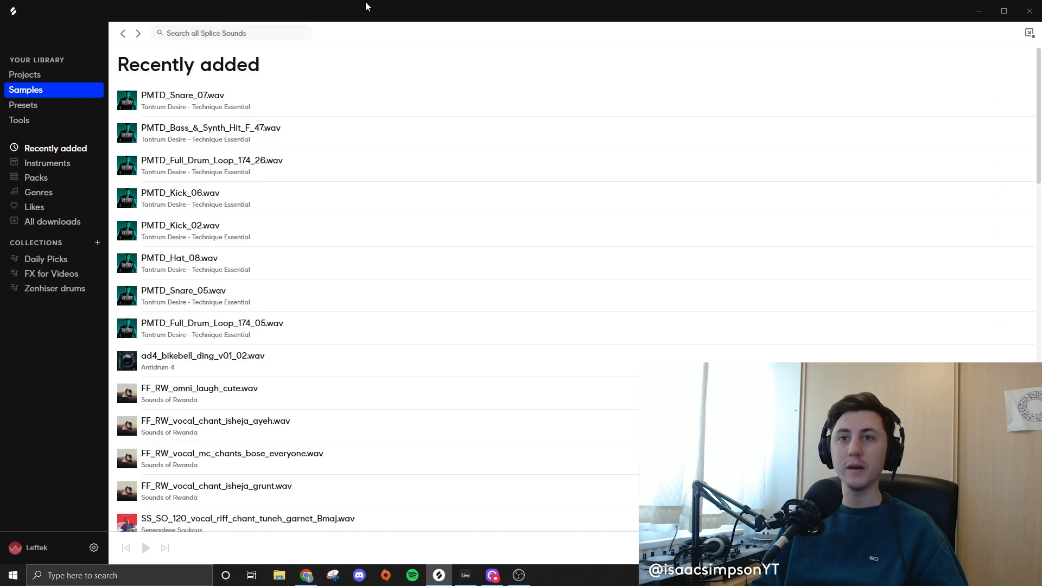
drag(368, 7, 0, 128)
- Switch to Ableton Live and place PMTD_Full_Drum_Loop_174_26 at bar 17 and PMTD_Full_Drum_Loop_174_05 at bar 25 on a second track
scroll(368, 371, down, 7)
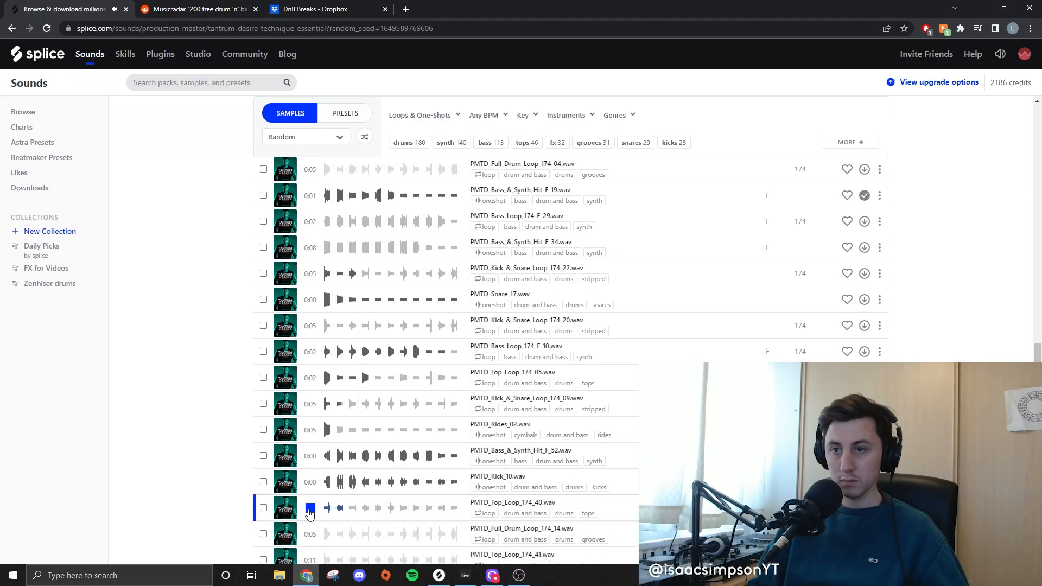
click(980, 7)
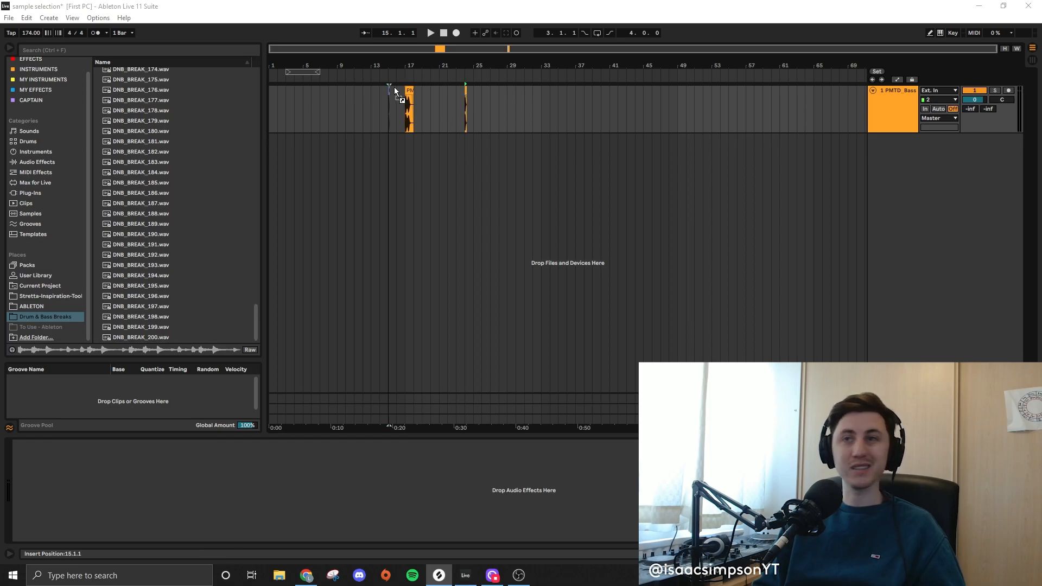
drag(474, 106, 407, 176)
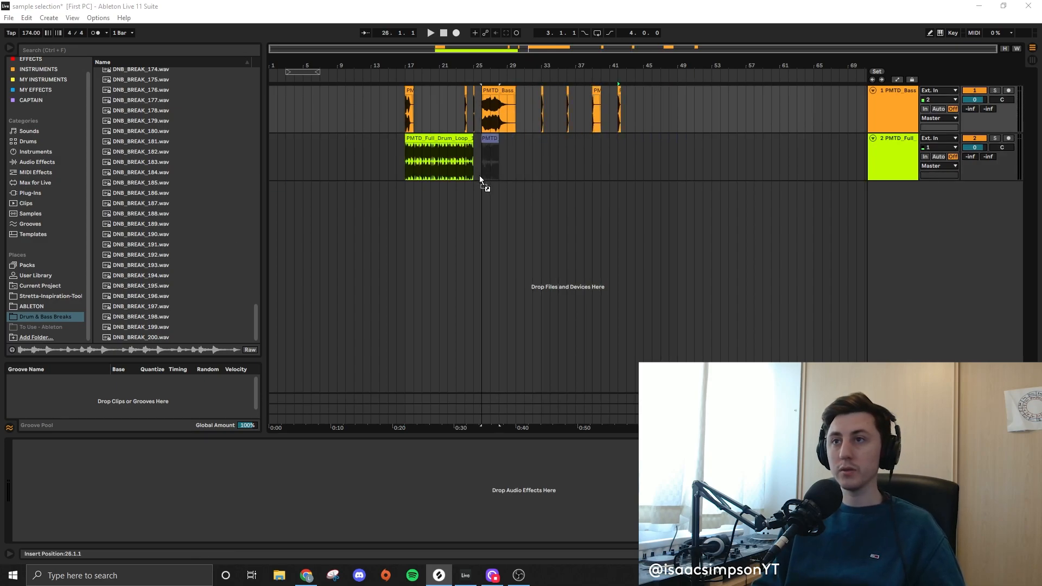
drag(480, 177, 470, 185)
- Solo the drum loop track and listen to PMTD_Full_Drum_Loop_174_26 and PMTD_Full_Drum_Loop_174_05 in turn
scroll(470, 185, up, 5)
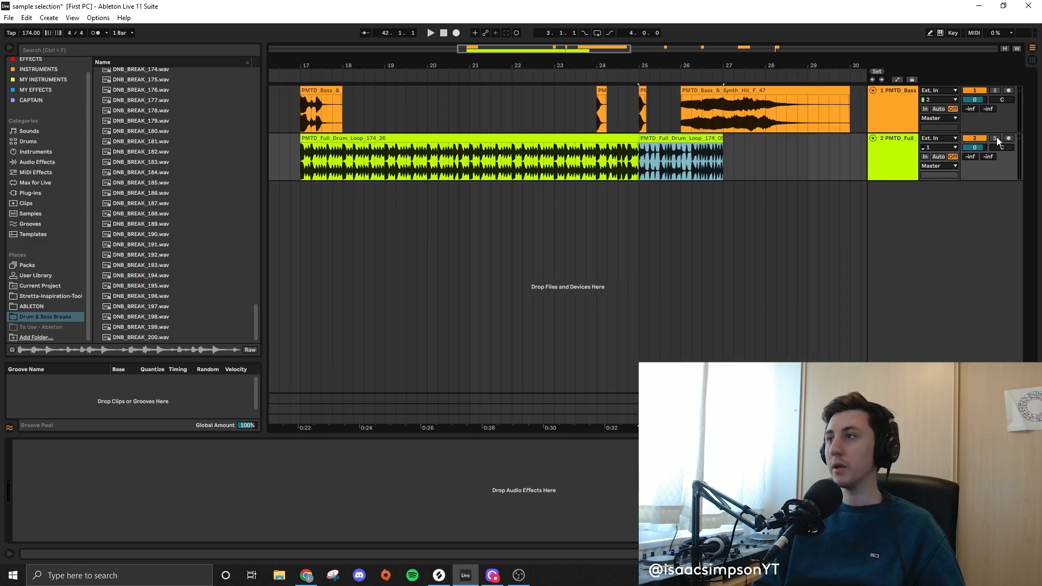
click(996, 136)
click(537, 142)
key(space)
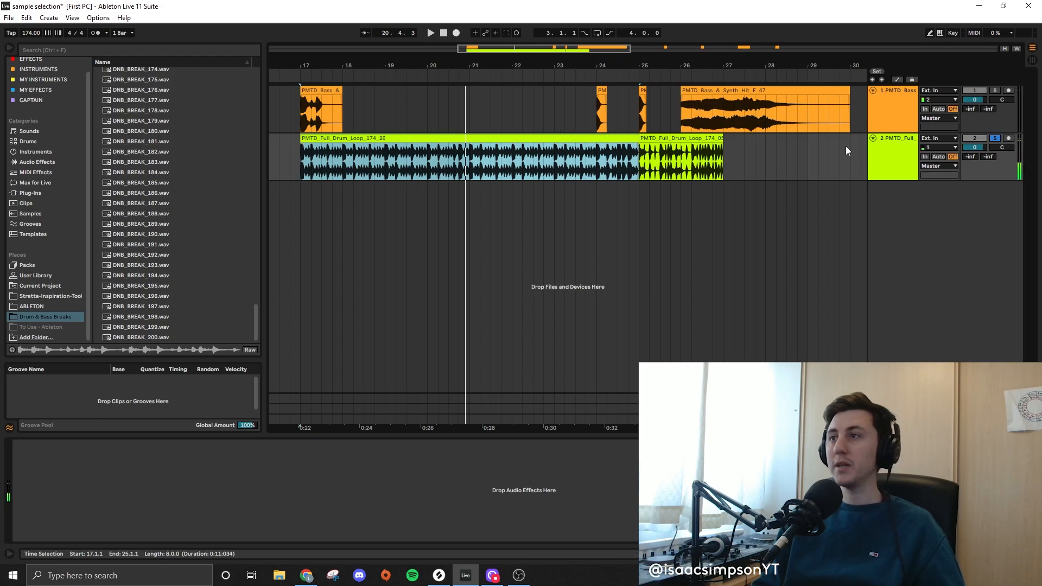
click(681, 160)
key(space)
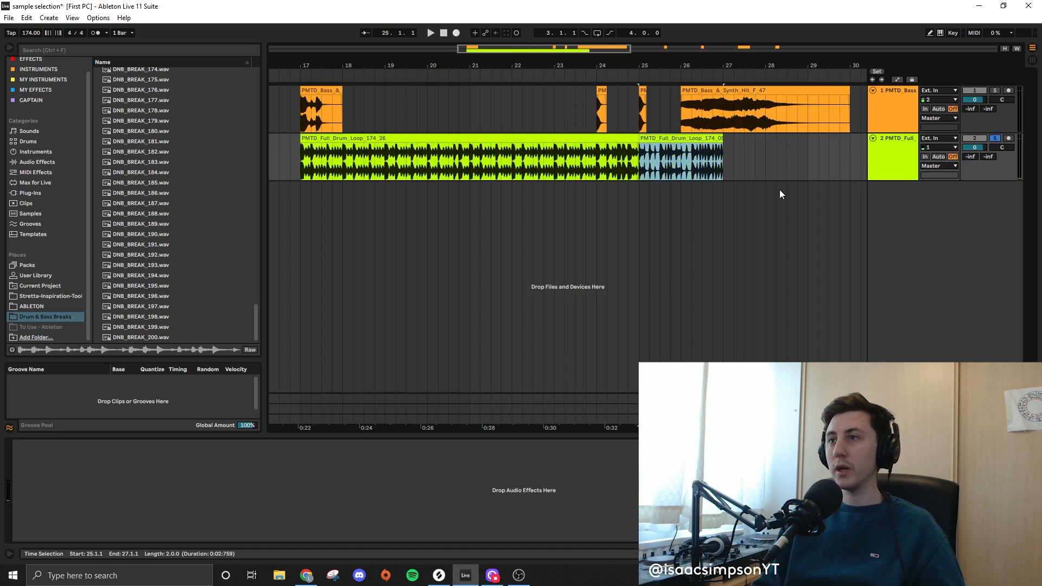
key(space)
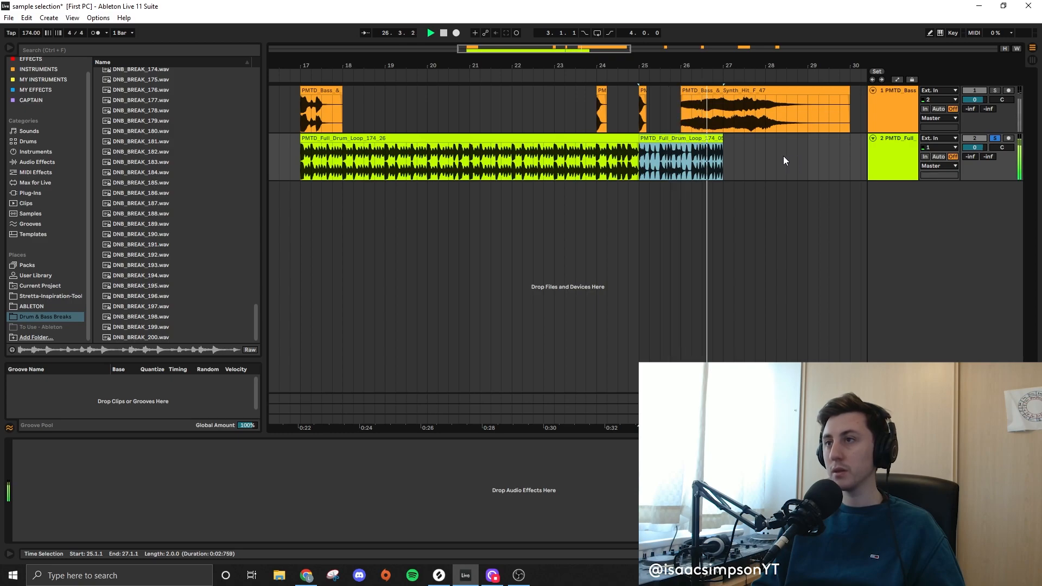
key(space)
scroll(739, 172, up, 3)
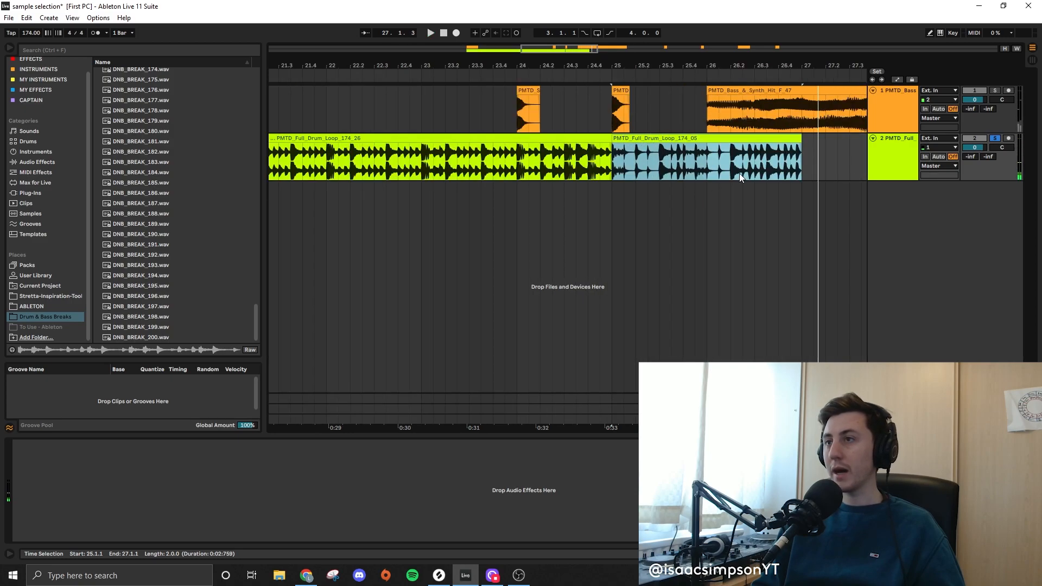
click(728, 161)
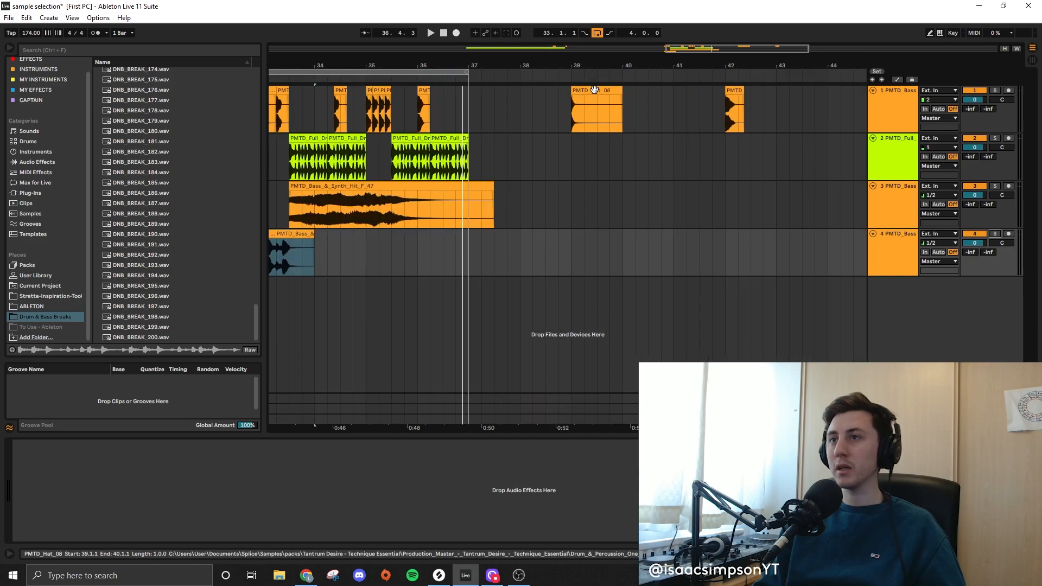
- Insert an audio track below the drum loop track and move the snare sample from bar 42 onto it at 33.3
click(594, 90)
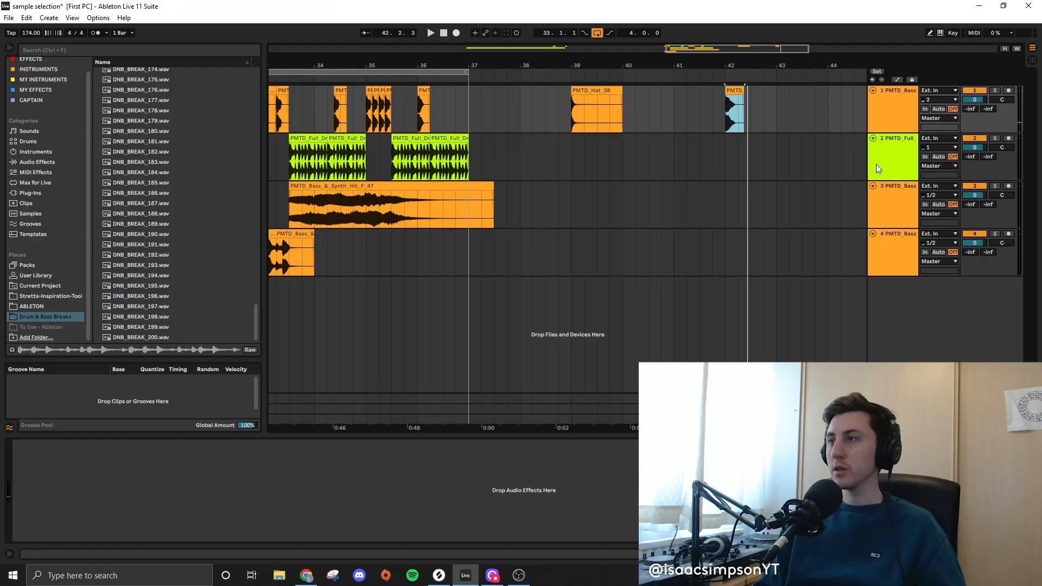
click(876, 158)
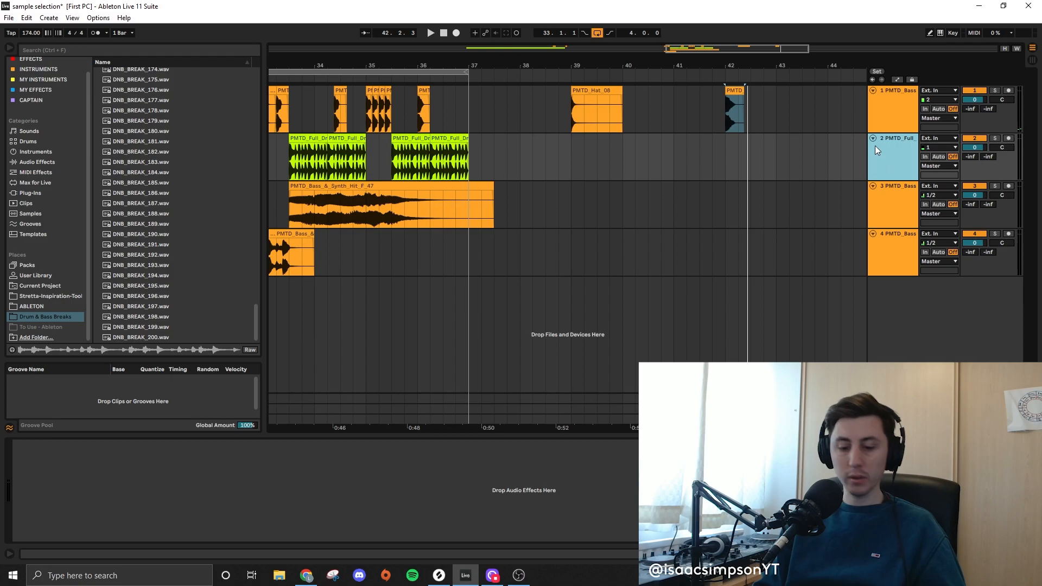
key(ctrl+t)
drag(734, 98, 294, 198)
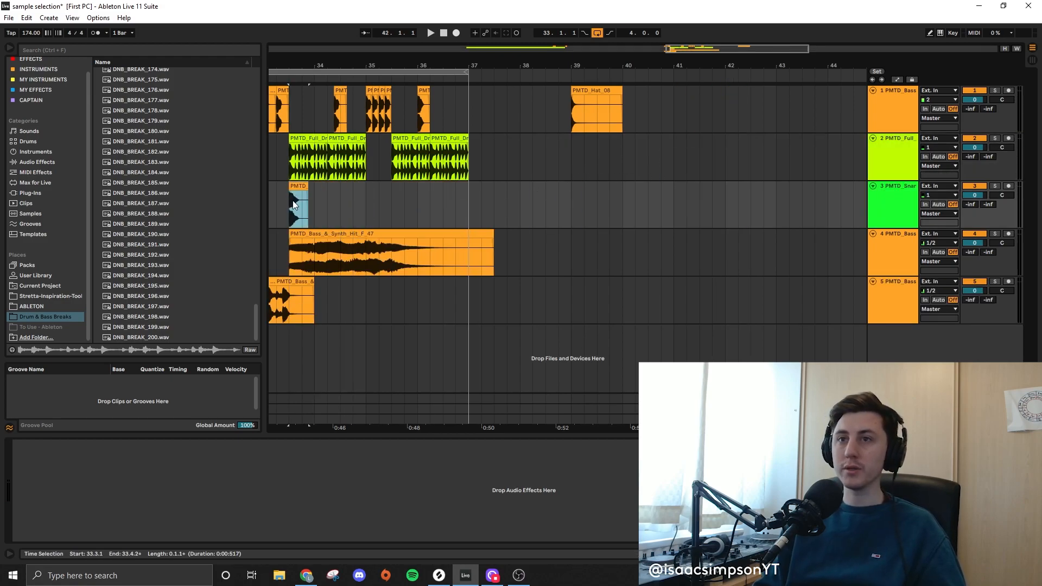
- Deactivate the drum loop sections from 33.3.1 to 33.3.3 and from 33.4.3 to 34.1.1
scroll(293, 197, up, 5)
click(345, 140)
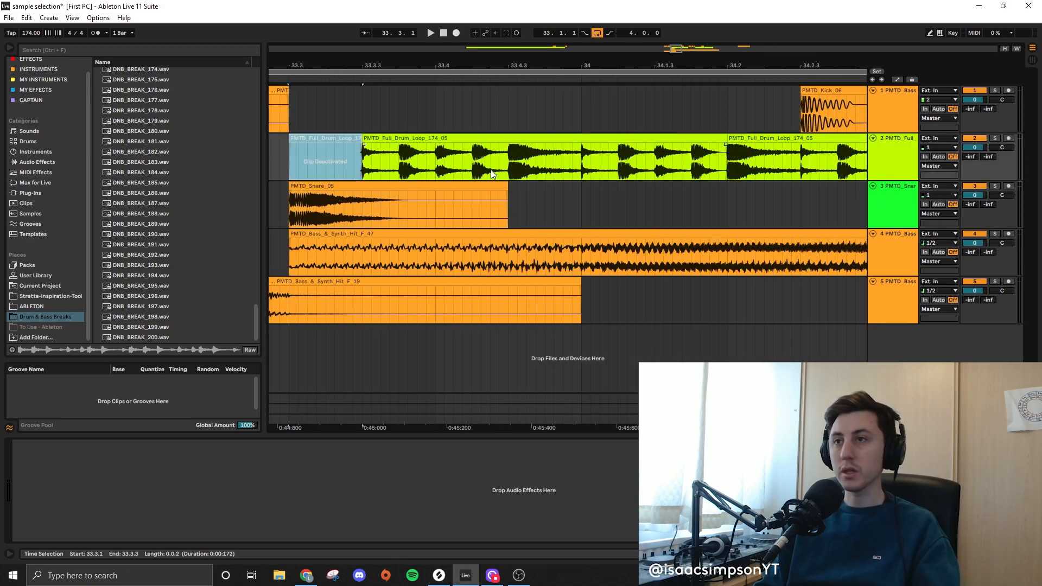
key(0)
drag(508, 164, 581, 165)
key(0)
- Trim the snare clip to an eighth note and place a copy over the second muted loop section at 33.4.3
scroll(676, 193, down, 5)
mouse_move(694, 187)
mouse_down()
mouse_move(633, 188)
mouse_move(699, 187)
mouse_up()
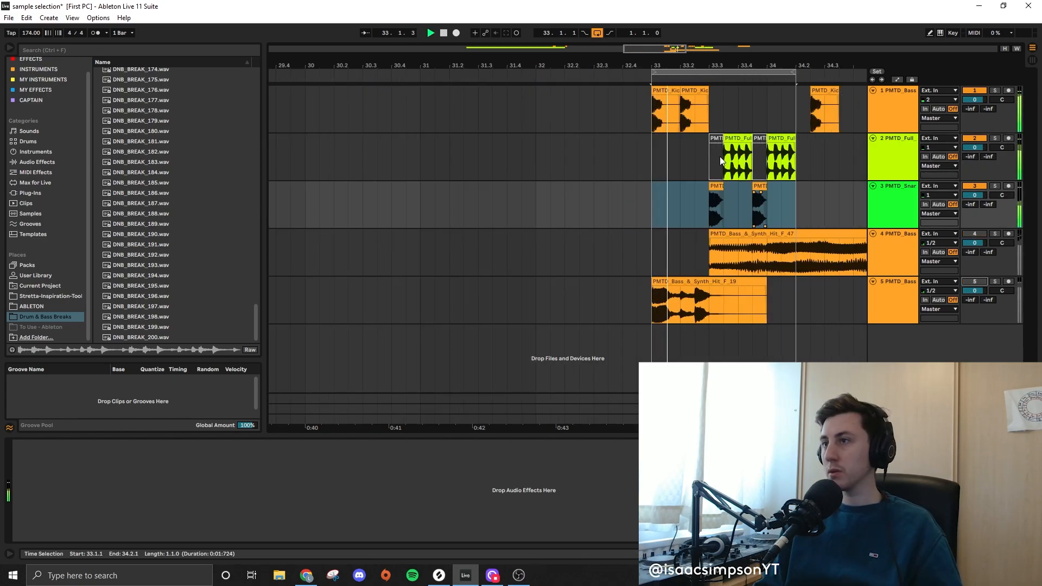
drag(755, 65, 620, 74)
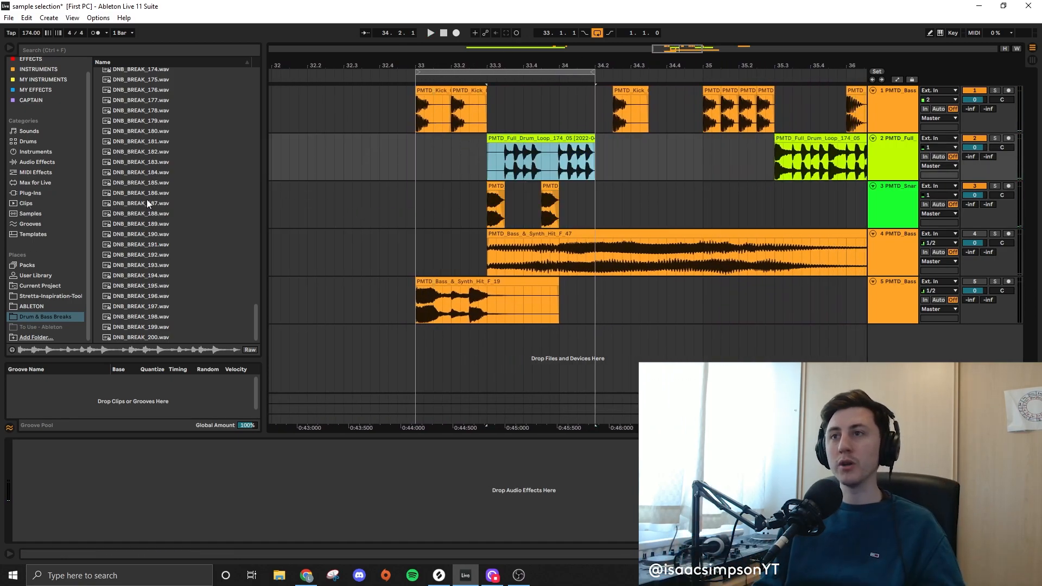
- Change the transient loop mode of the consolidated drum loop clip and lower its transient envelope during playback
scroll(166, 203, up, 6)
double_click(514, 175)
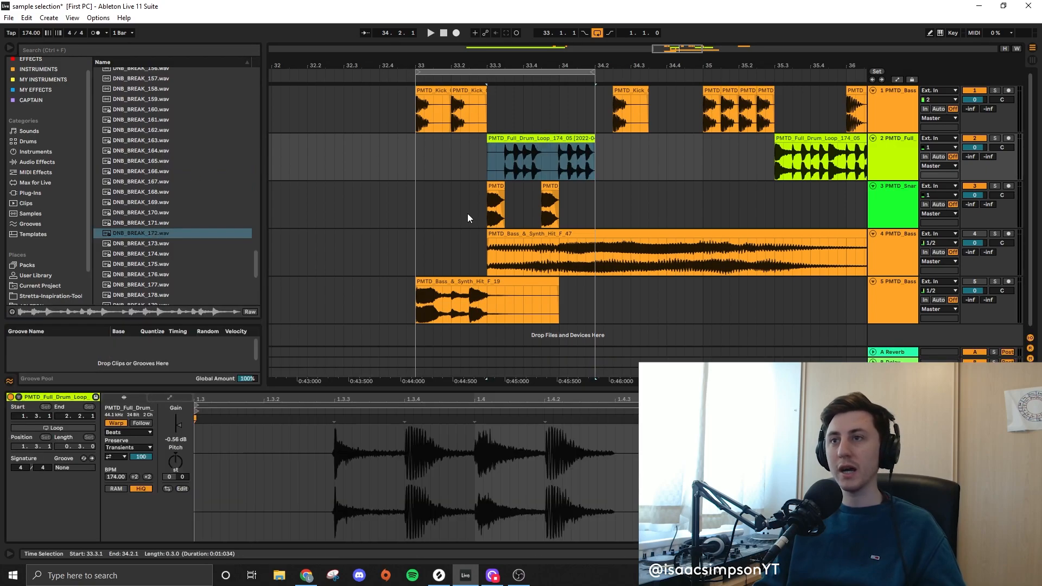
click(123, 457)
click(117, 465)
key(space)
drag(141, 457, 141, 495)
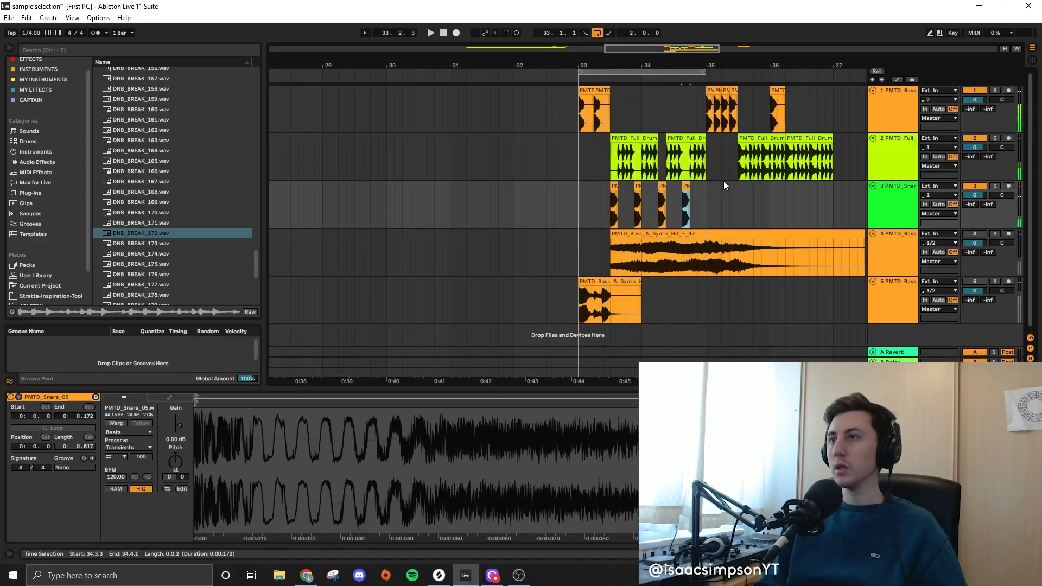
- Insert an audio track below the drum loop track and place the PMTD_Hat_08 sample on it at 33.1 and 33.2
scroll(724, 180, right, 3)
click(880, 166)
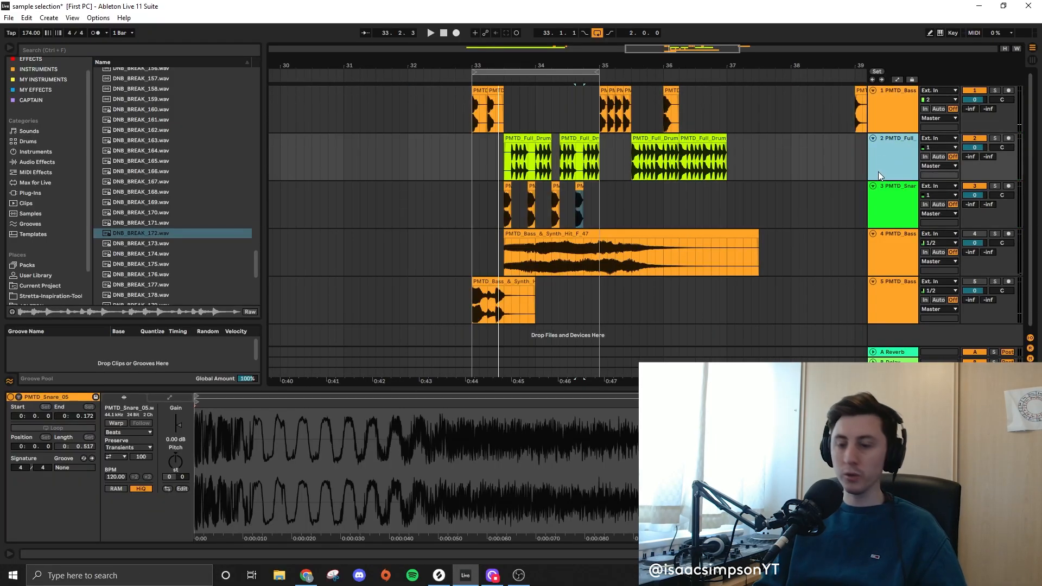
key(ctrl+t)
drag(861, 93, 517, 209)
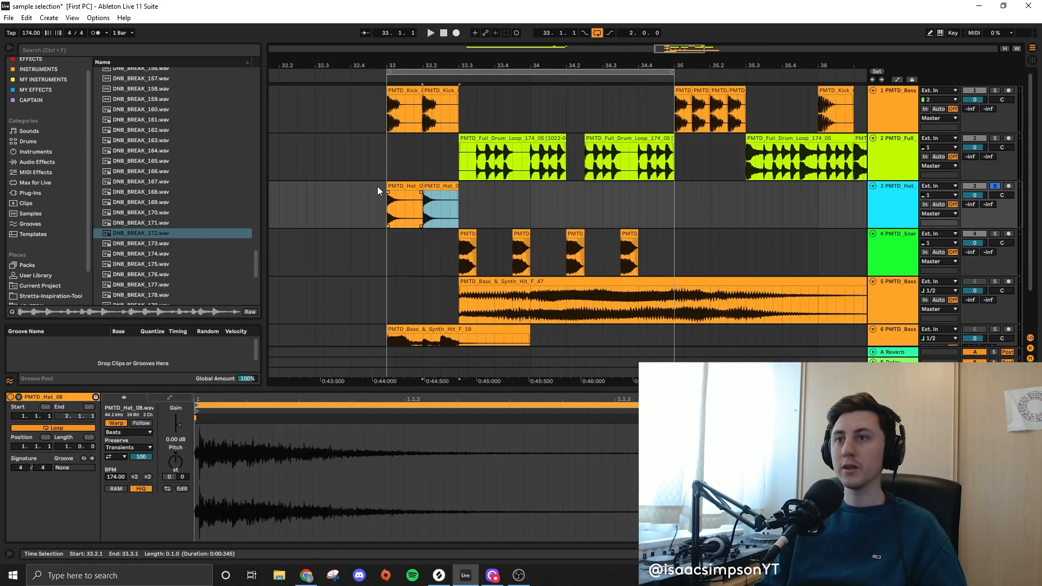
drag(387, 191, 397, 190)
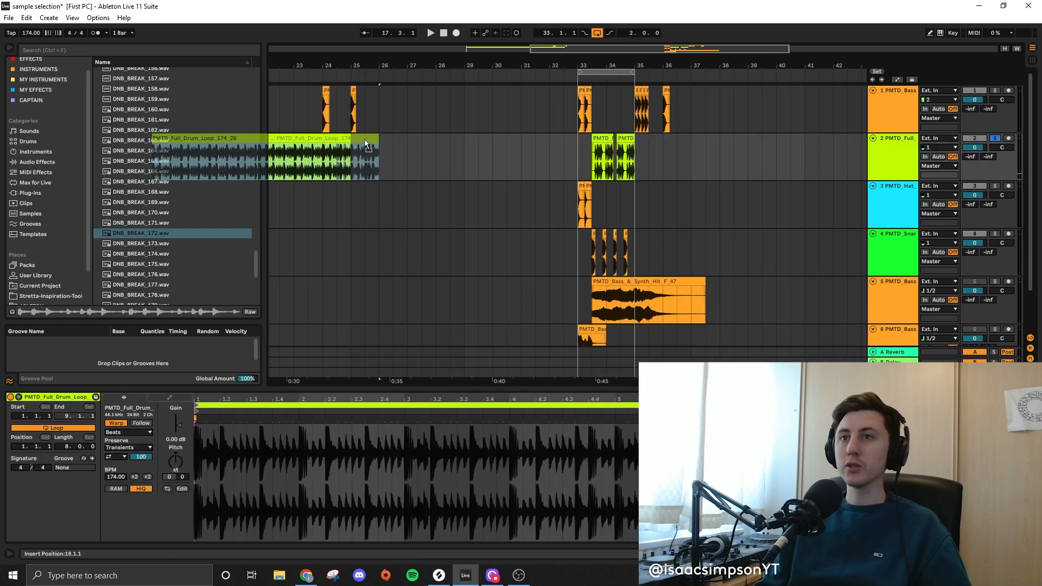
- Move the PMTD_Full_Drum_Loop_174_26 clip to start at bar 25 and listen to it
click(364, 139)
click(553, 144)
key(space)
scroll(351, 156, up, 2)
scroll(488, 162, up, 2)
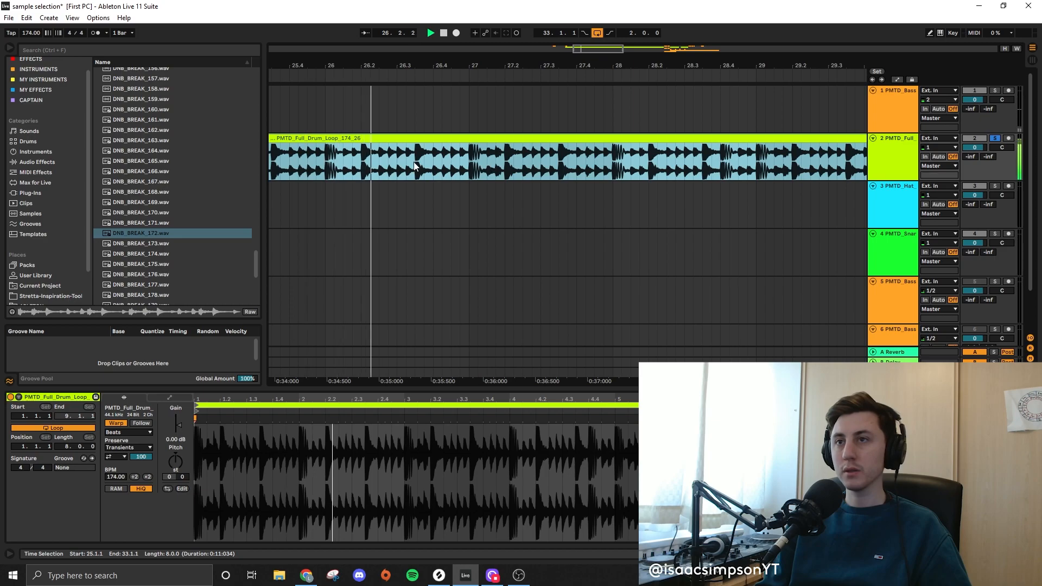
key(space)
- Cut the 26.2.3 to 26.3.3 slice out of PMTD_Full_Drum_Loop_174_26 and move it to a new track below at bar 33
drag(414, 161, 395, 185)
scroll(459, 182, down, 2)
click(899, 164)
key(ctrl+t)
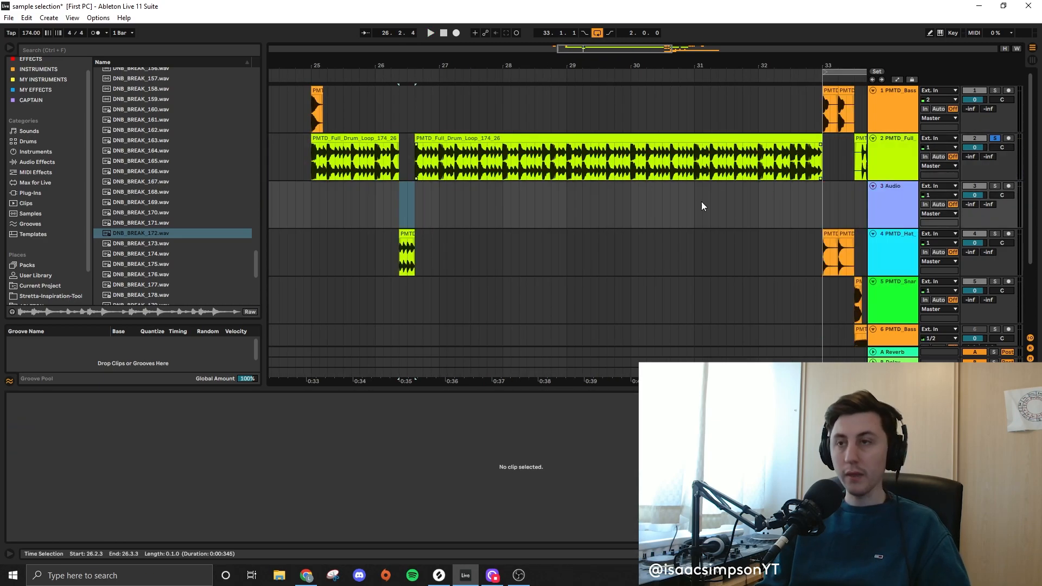
drag(407, 234, 833, 192)
- Move the PMTD_Full_Drum_Loop_174_26 slice on the new track to start at 33.3.3
drag(624, 66, 338, 69)
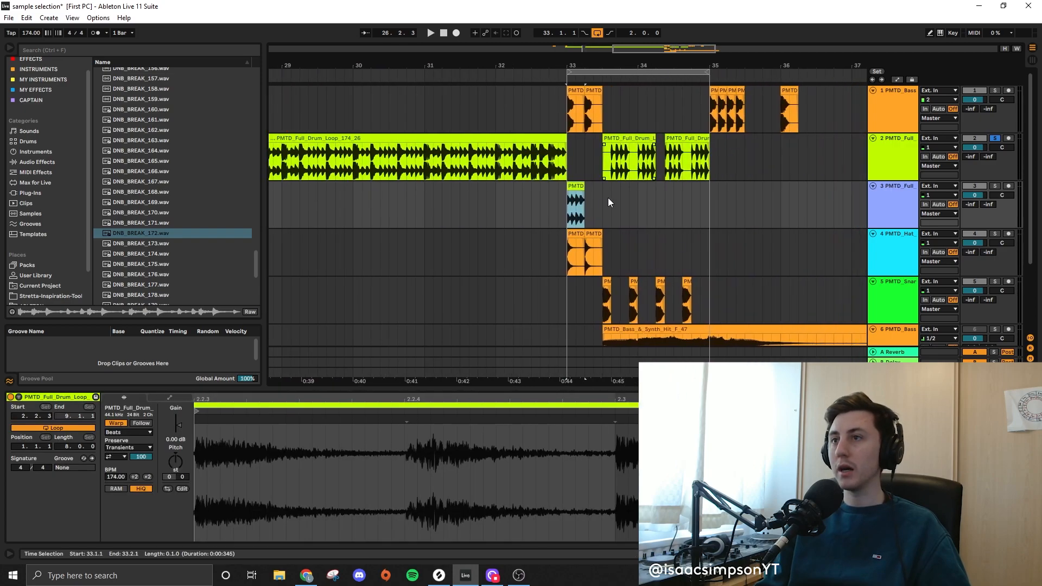
scroll(608, 197, up, 2)
drag(531, 186, 633, 190)
scroll(633, 191, up, 2)
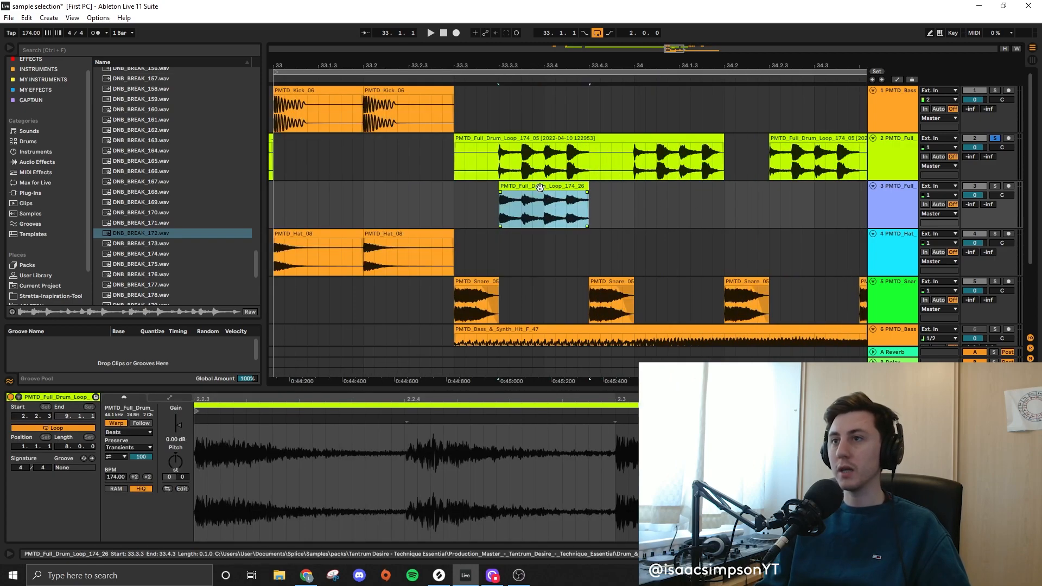
- Copy the PMTD_Full_Drum_Loop_174_26 slice from 33.3.3 to 34.1.1, 34.2.3 and 34.4.1 on the same track and listen
drag(545, 197, 689, 197)
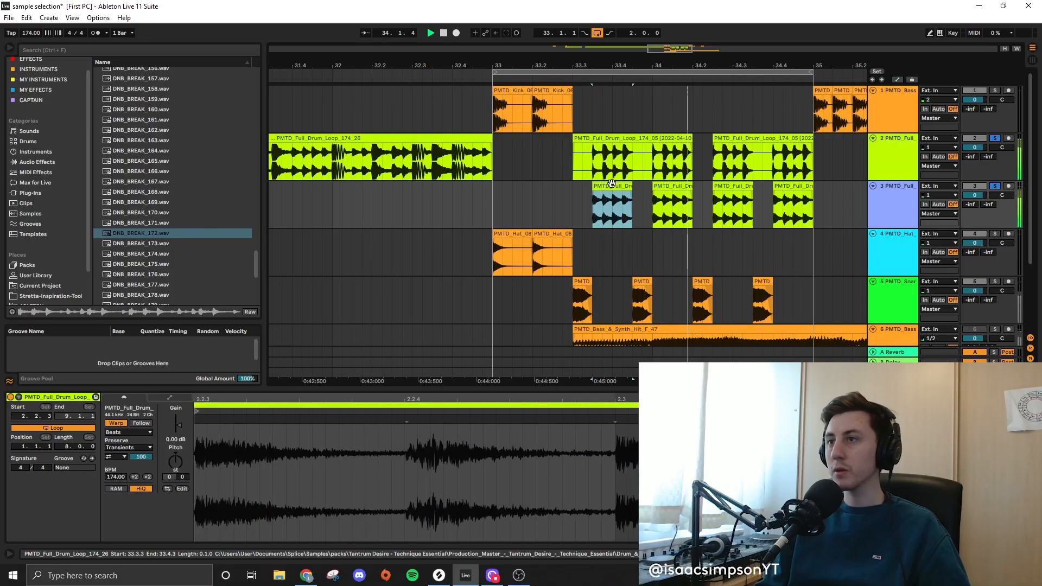
key(space)
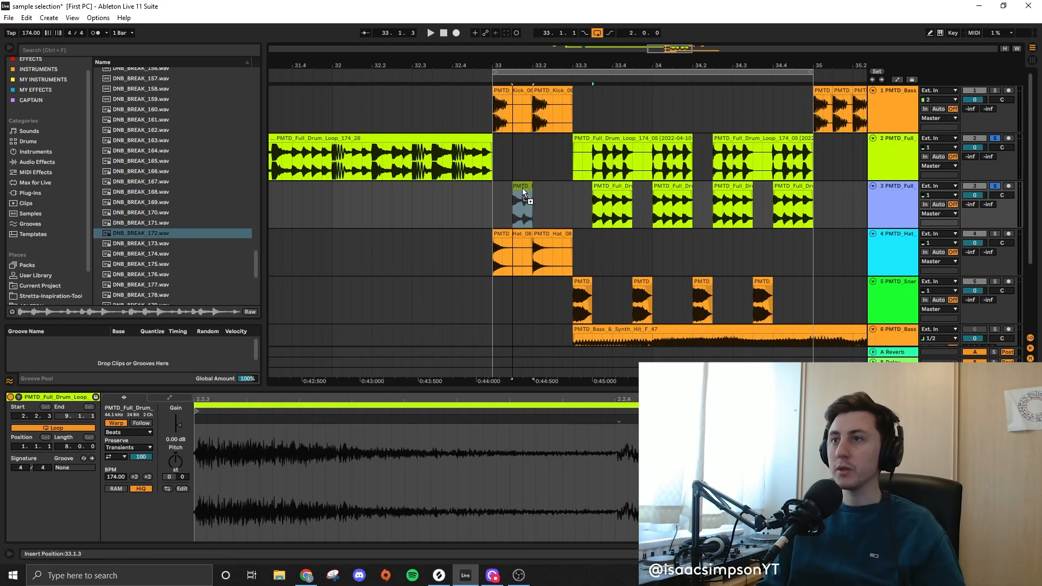
- Place a half-beat PMTD_Full_Drum_Loop_174_26 slice at 33.1.1 on the third track and split it at 33.1.2
drag(529, 190, 510, 199)
click(502, 209)
key(ctrl+e)
scroll(529, 213, up, 5)
click(383, 207)
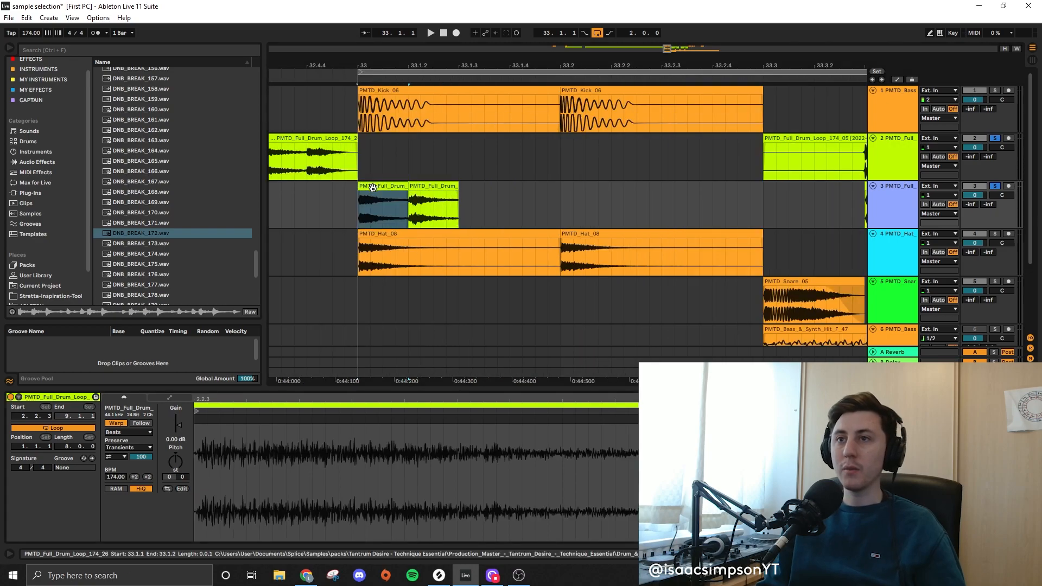
- Repeat the short drum loop slice every half beat from 33.1.1 to 33.3.1 and deactivate the copy at 33.3.1
drag(269, 391, 175, 258)
click(433, 123)
drag(524, 147, 434, 147)
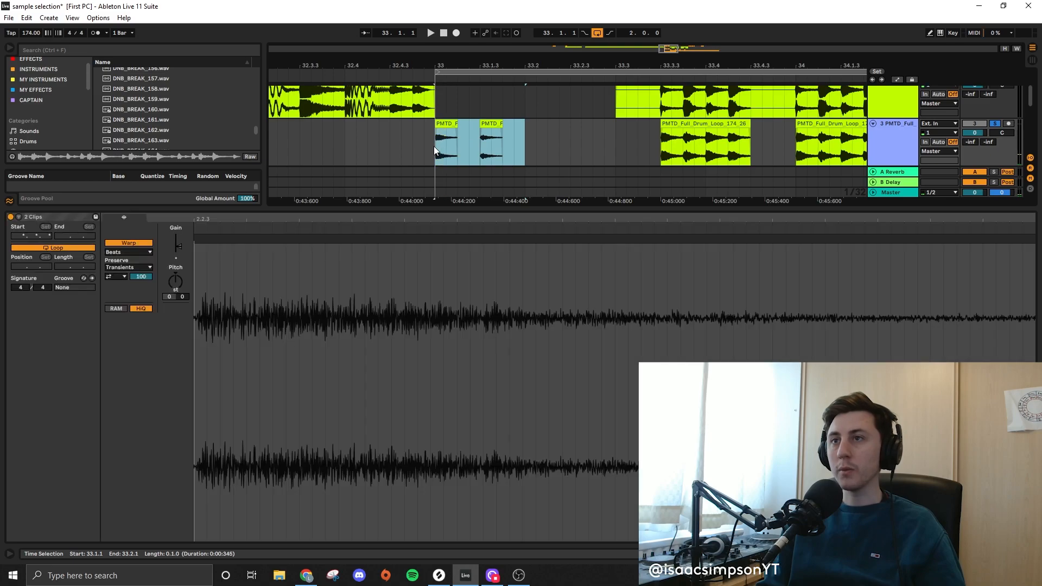
key(ctrl+d)
click(495, 139)
key(space)
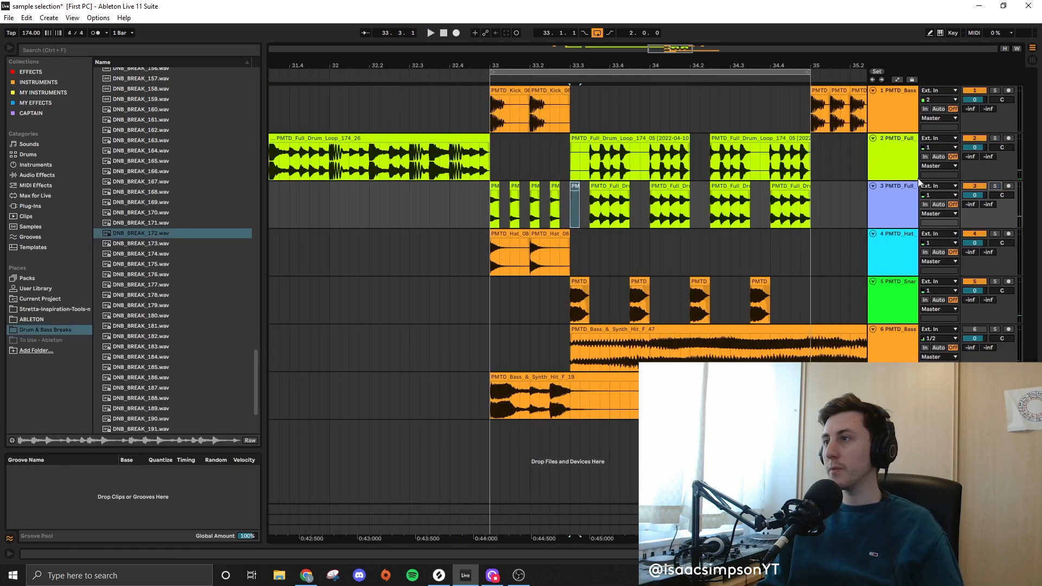
click(493, 183)
key(space)
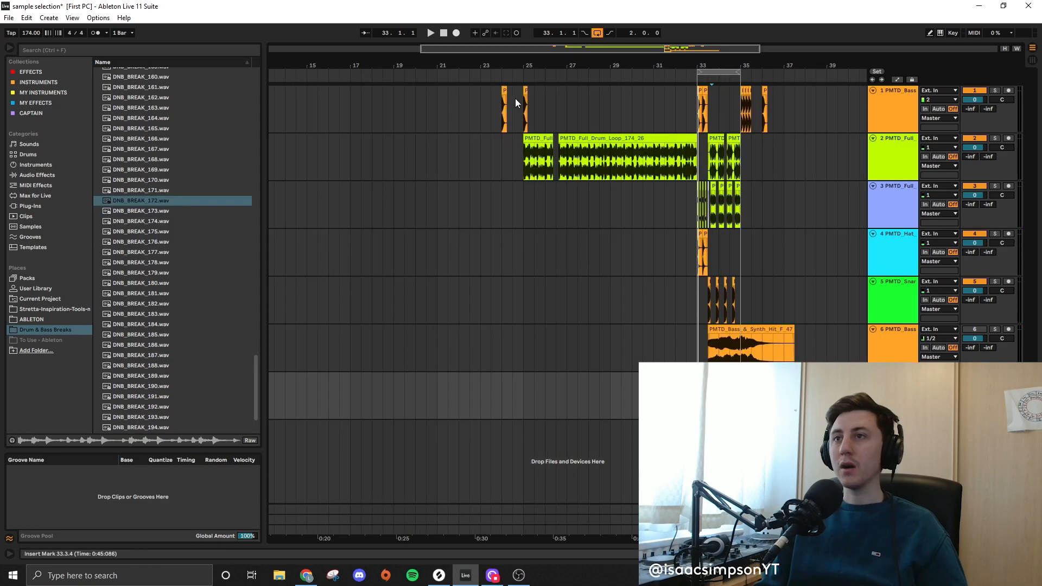
- Delete the spare kick clips from bar 35 onward and duplicate the drum clips of bars 33 to 35 on all five drum tracks
click(505, 92)
key(space)
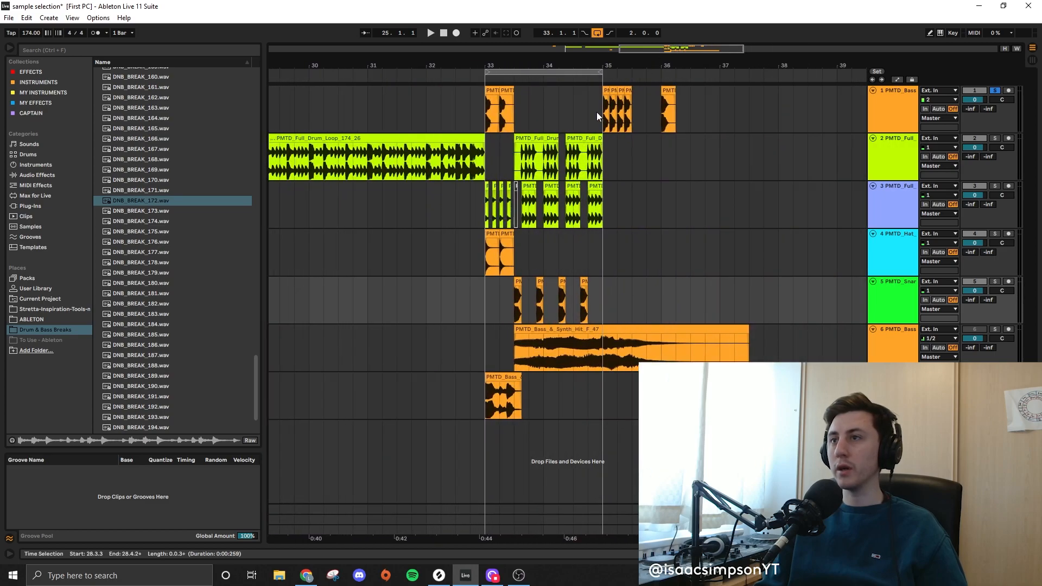
drag(603, 113, 705, 112)
key(Delete)
drag(603, 311, 484, 110)
key(ctrl+d)
click(739, 256)
key(minus)
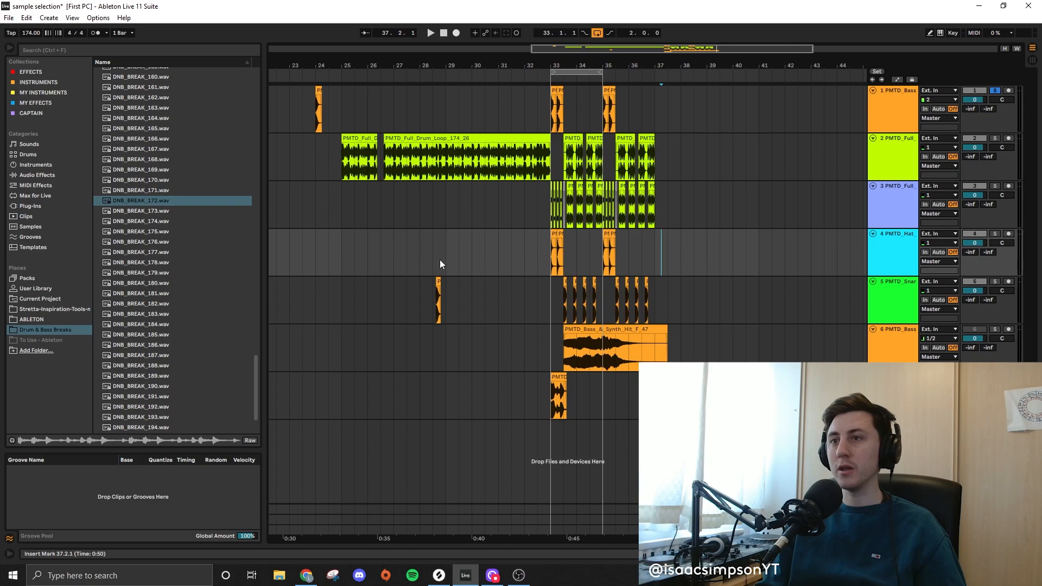
- Replace the snares in bars 35 to 37 with PMTD_Snare_07 at 35.3.1, 35.4.3, 36.2.1 and 36.3.3
drag(438, 282, 693, 285)
scroll(681, 287, up, 5)
drag(565, 296, 343, 294)
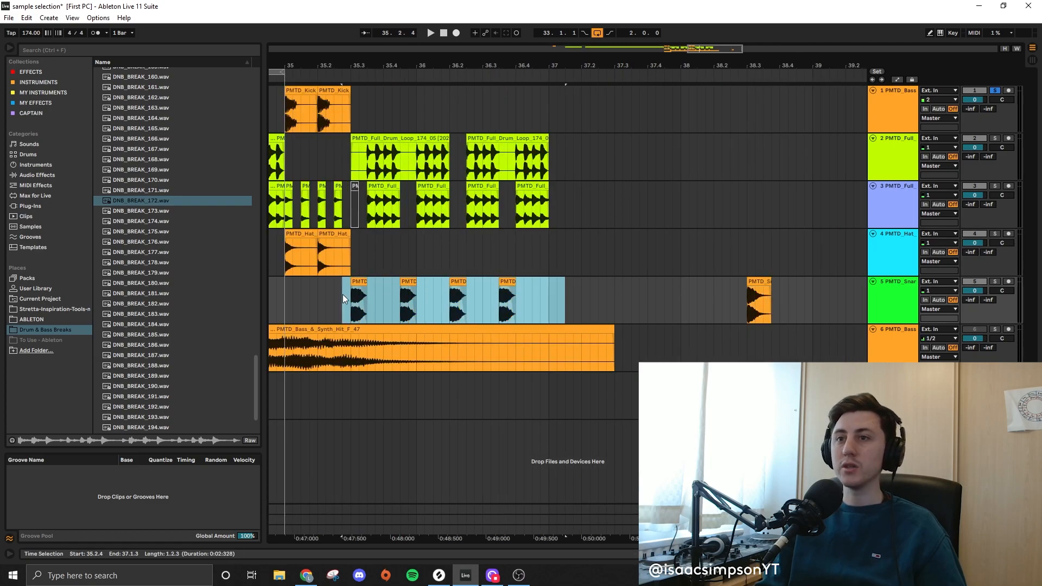
key(Delete)
drag(761, 281, 514, 285)
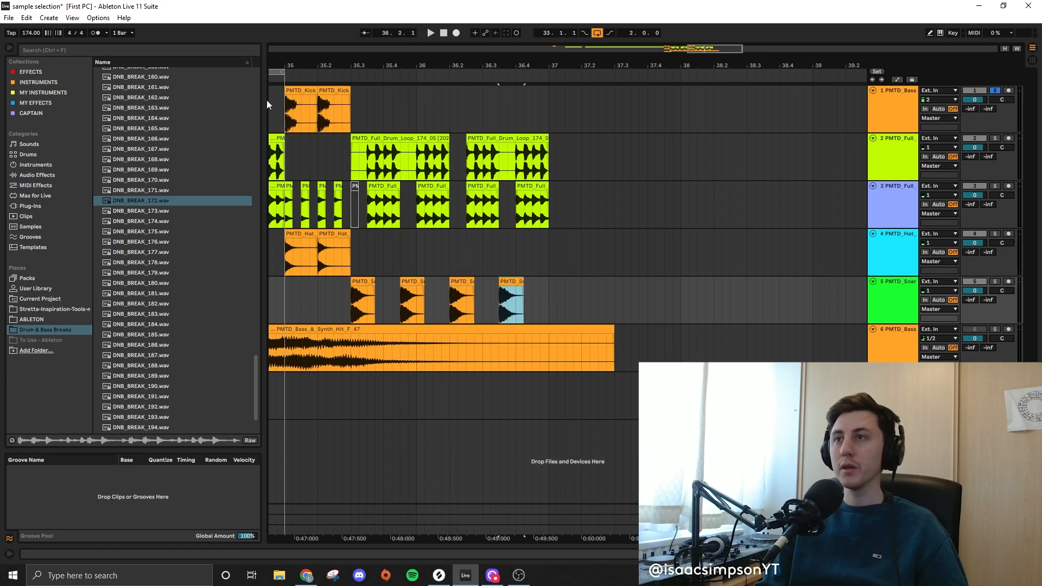
- Extend the loop to four bars and place DNB_BREAK_138, DNB_BREAK_137 and DNB_BREAK_133 on a new audio track from bar 41
drag(662, 66, 845, 49)
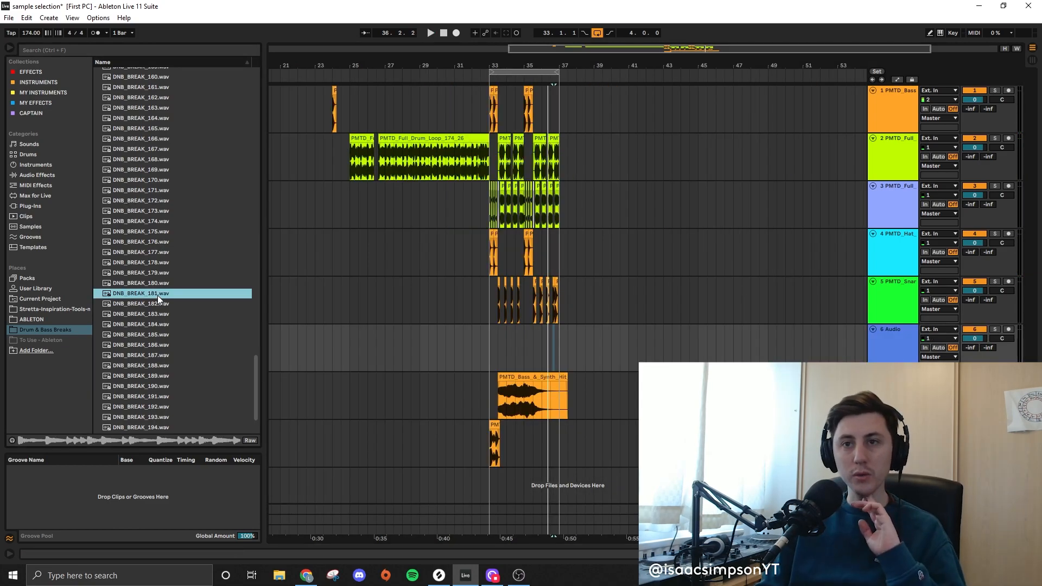
scroll(154, 271, up, 10)
click(146, 197)
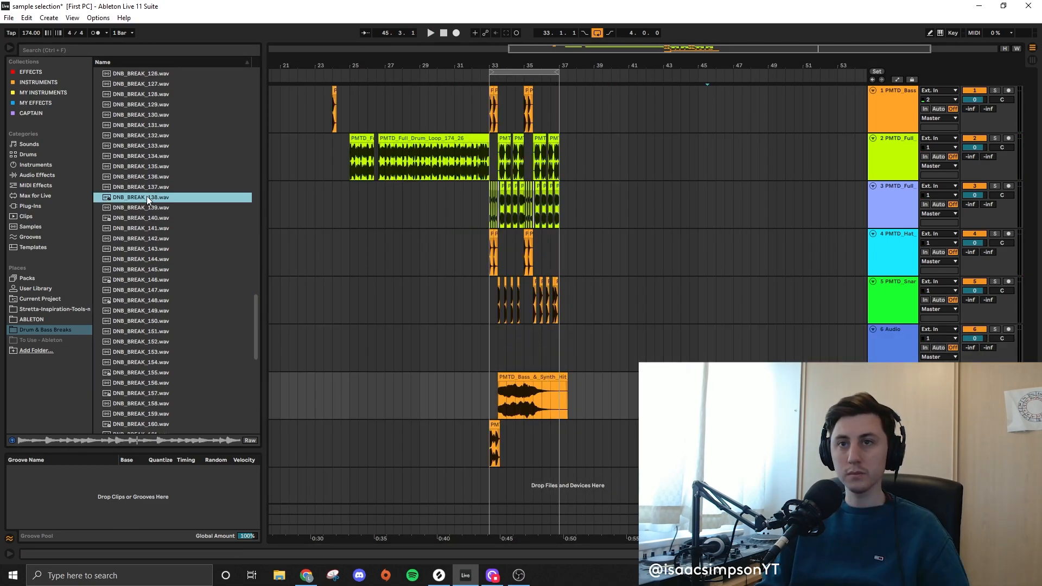
click(145, 187)
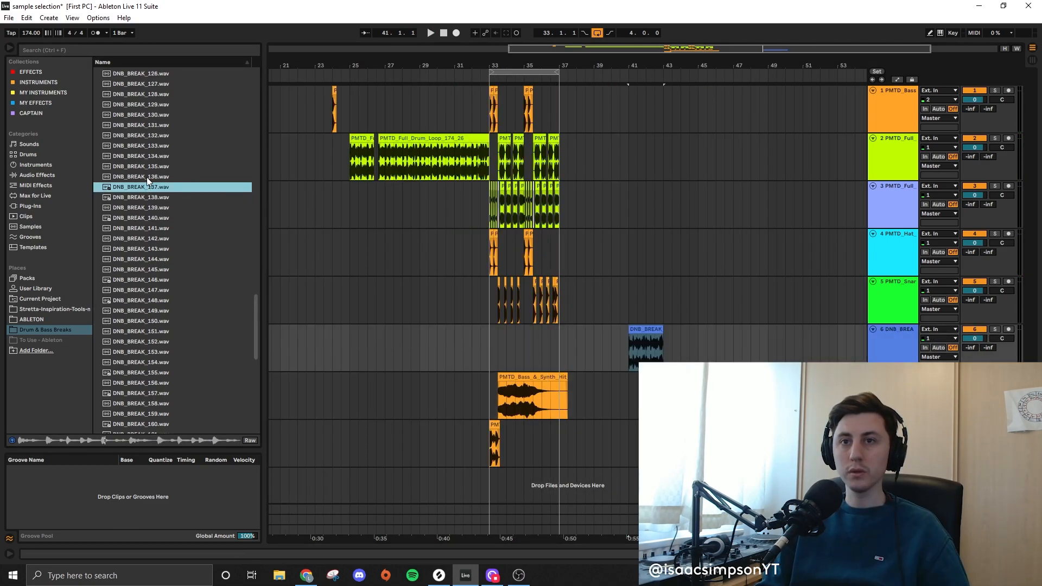
click(139, 147)
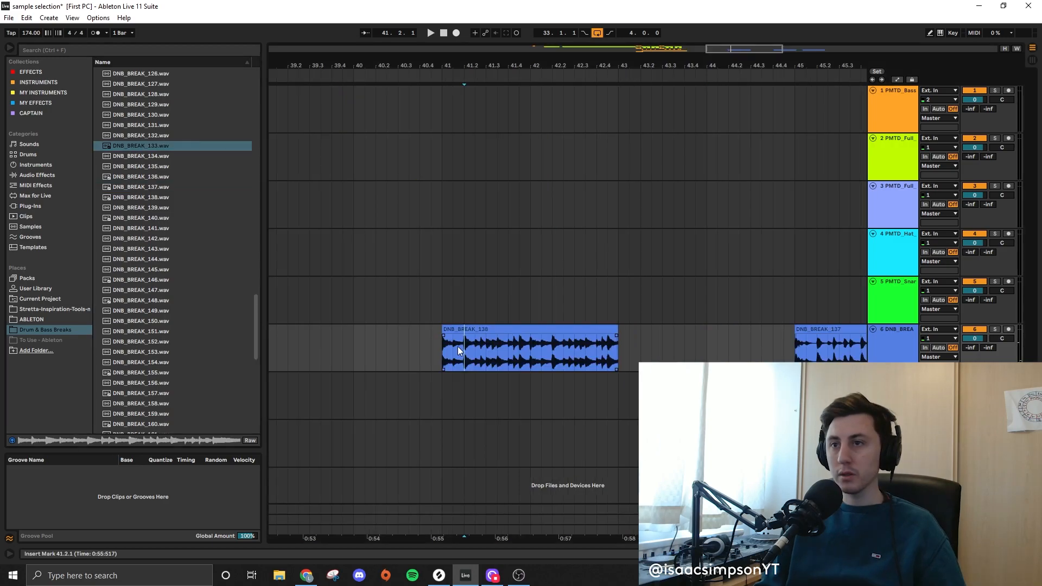
- Move the first beat of DNB_BREAK_138 to 33.1.1 under the kick and duplicate it to 33.2.1
drag(459, 343, 367, 343)
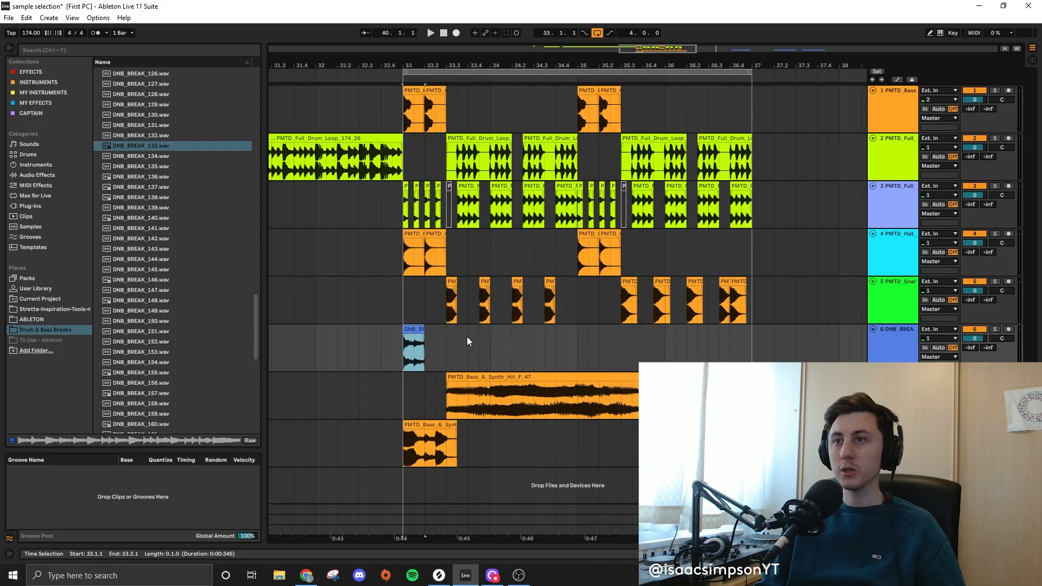
scroll(469, 341, up, 3)
click(348, 198)
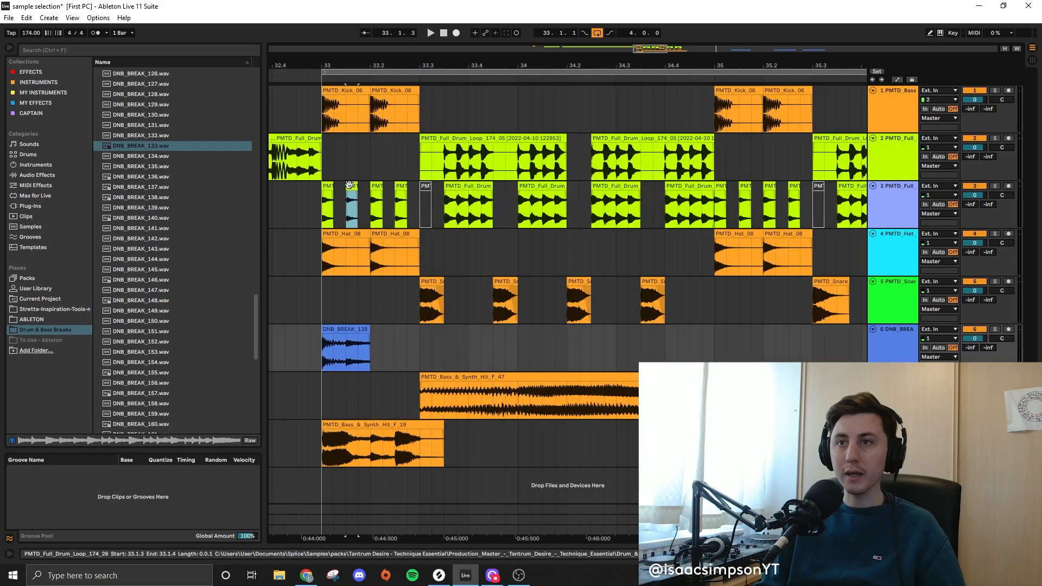
click(341, 194)
click(339, 115)
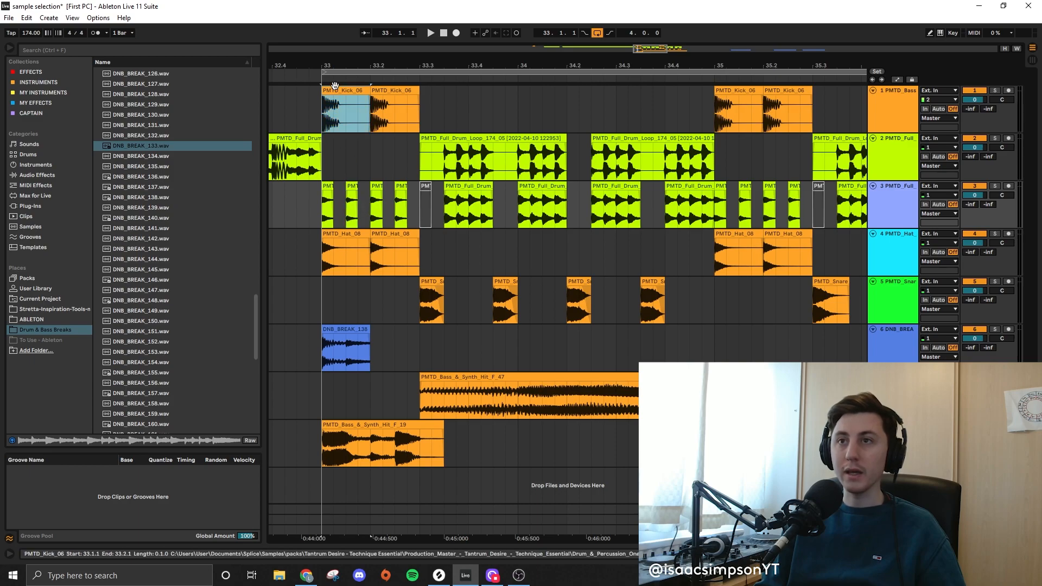
key(space)
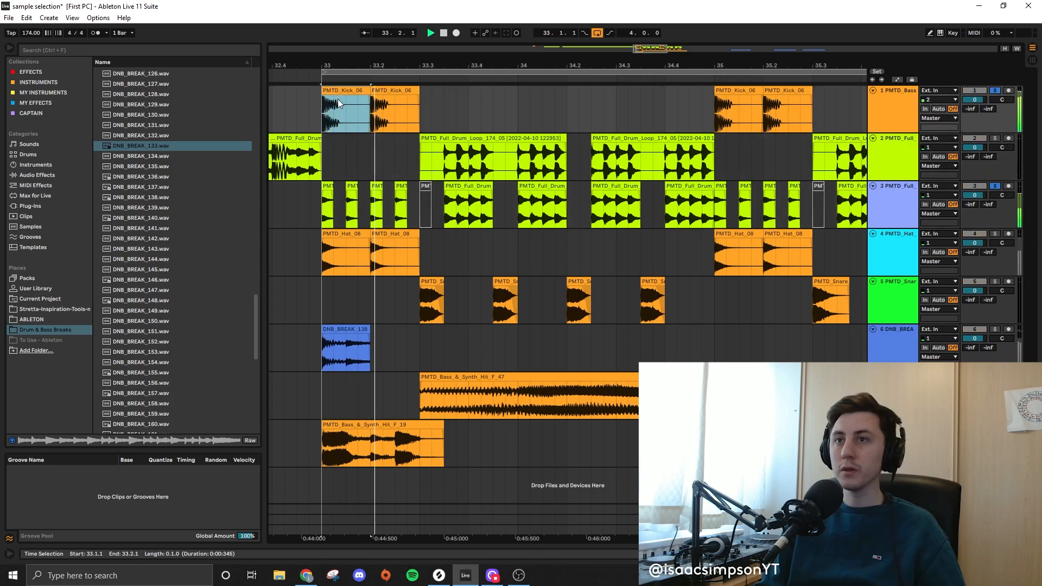
click(332, 341)
key(ctrl+d)
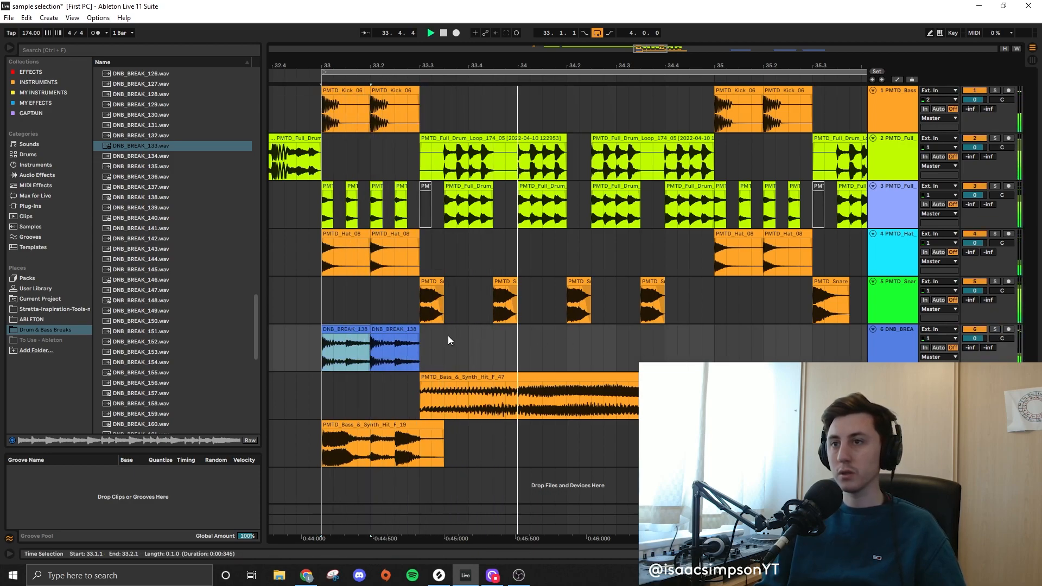
- Cut the one-beat slice at 42.3.3 out of DNB_BREAK_138 and repeat it at 33.3.3, 34.1.1, 34.2.3 and 34.4.1
scroll(608, 342, down, 3)
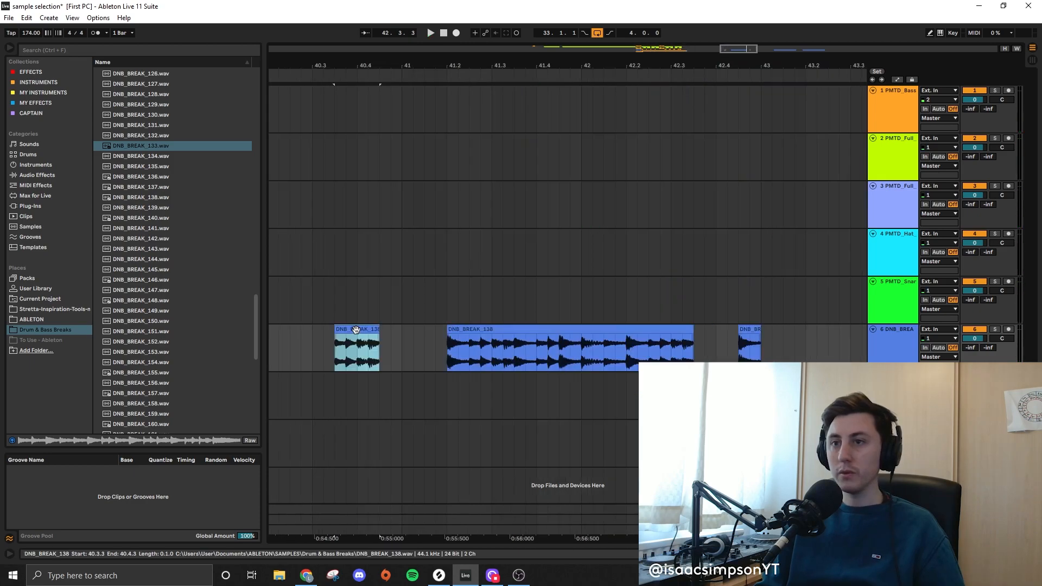
scroll(356, 329, down, 6)
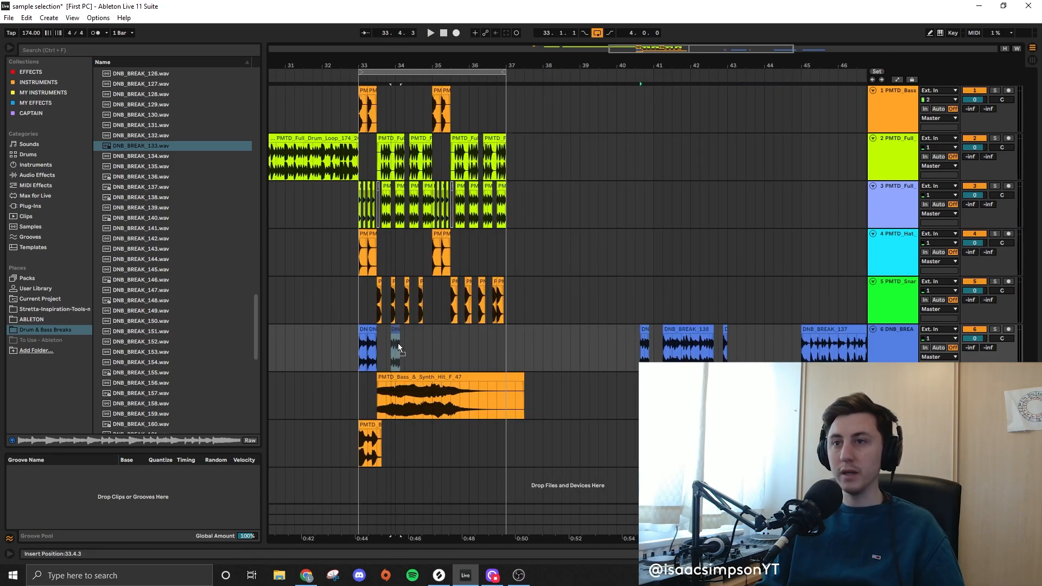
key(plus)
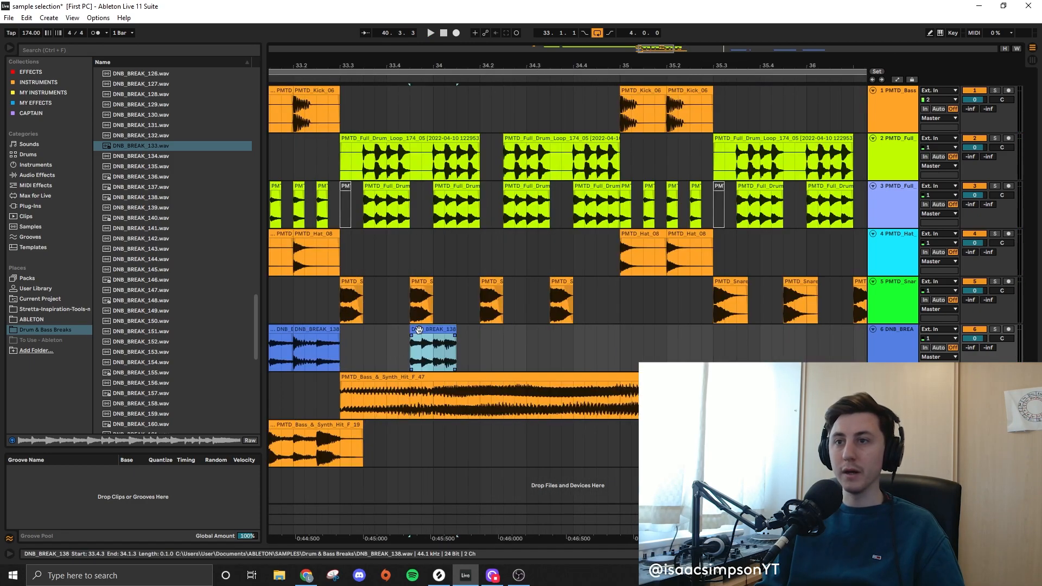
key(Left)
key(ctrl+d)
key(ctrl+d)
key(ctrl+d)
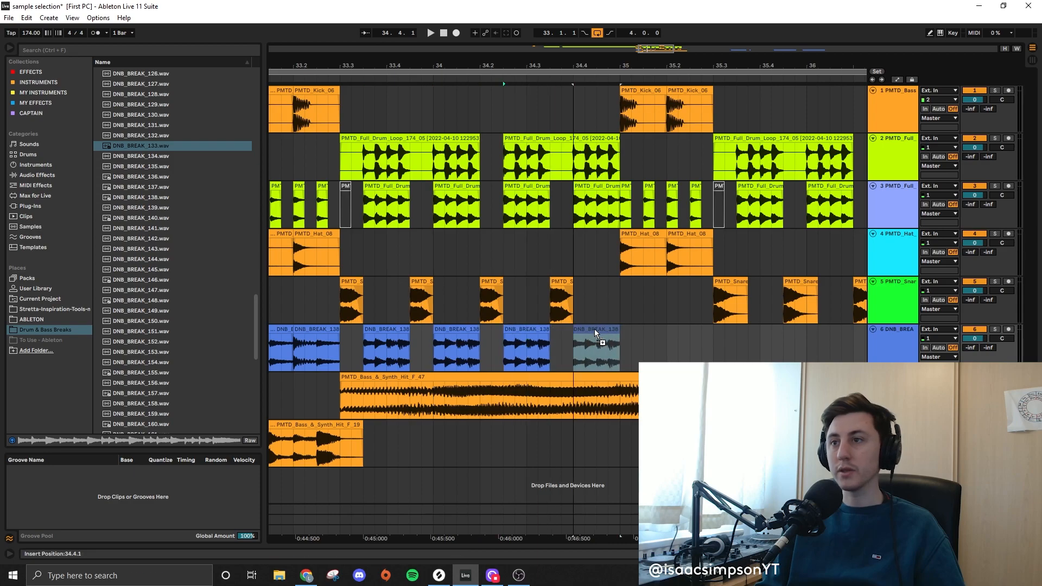
- Set the break track's volume to -5.5 dB and delete the short DNB_BREAK_137 fragments between the longer slices from 35.4.3
drag(987, 338, 985, 346)
click(980, 339)
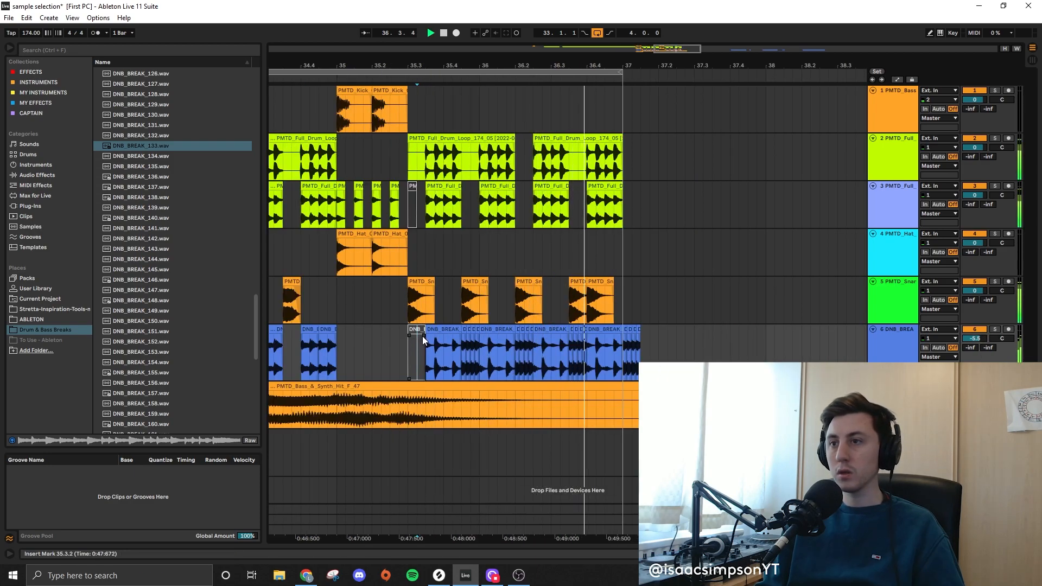
scroll(481, 340, up, 3)
drag(481, 340, 446, 330)
key(space)
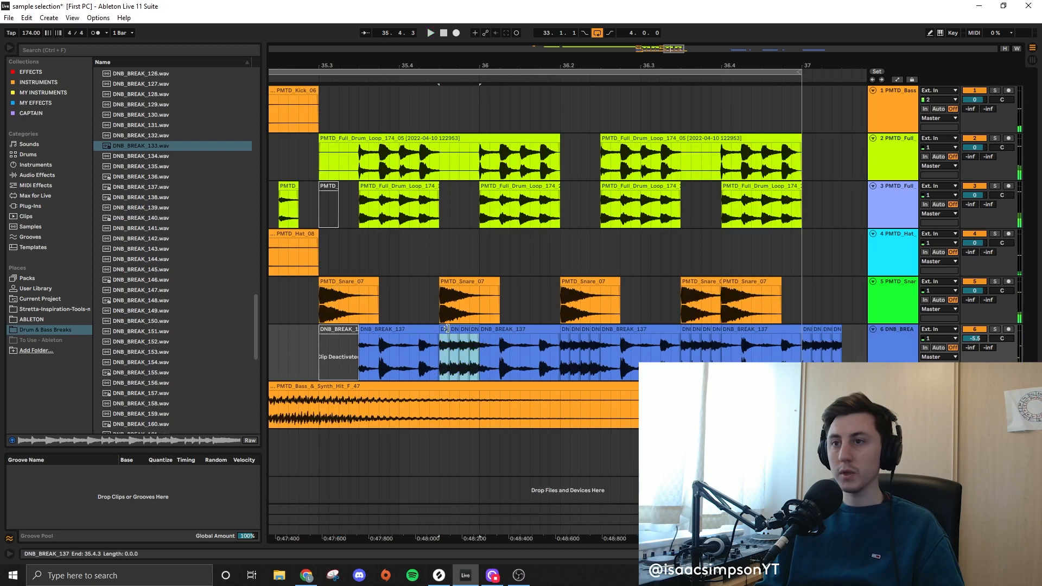
key(Delete)
click(565, 330)
key(Delete)
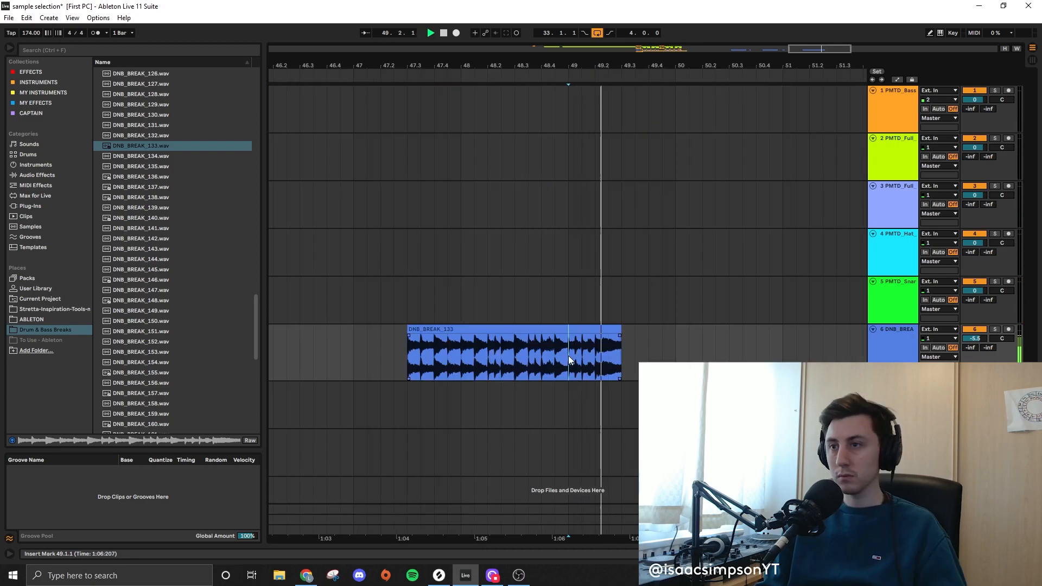
- Split DNB_BREAK_133 at 49.1.1 and copy its two-beat end slice to 37.2.3
key(space)
key(ctrl+d)
drag(645, 329, 308, 328)
scroll(308, 328, down, 5)
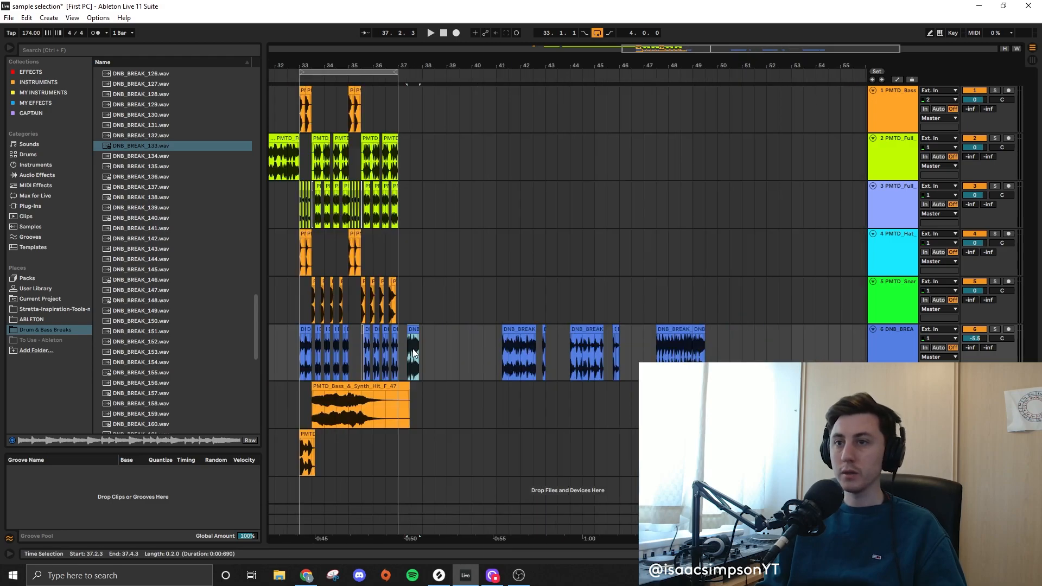
scroll(375, 352, up, 5)
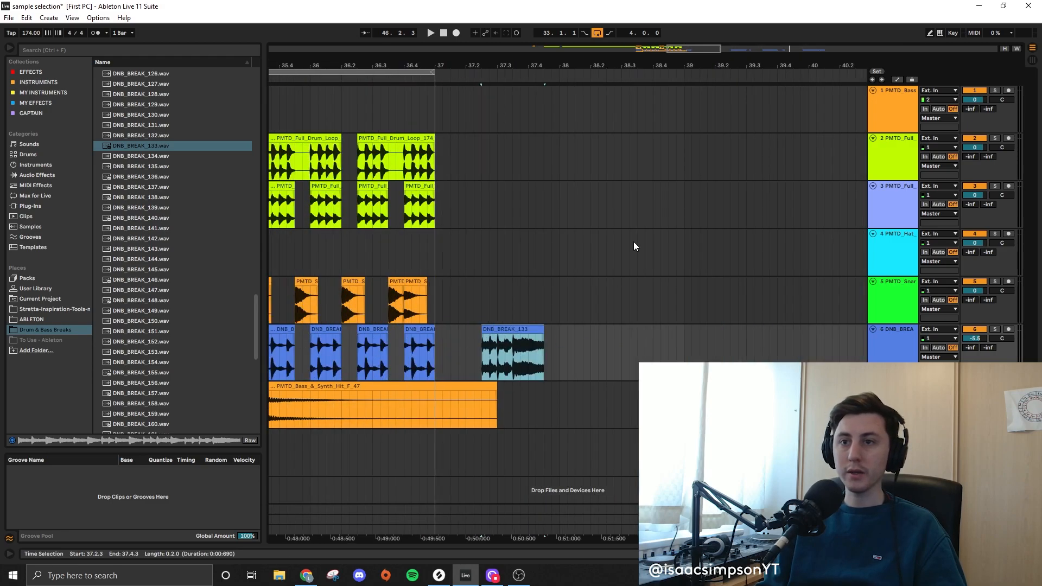
drag(706, 51, 684, 51)
drag(764, 329, 541, 332)
click(785, 359)
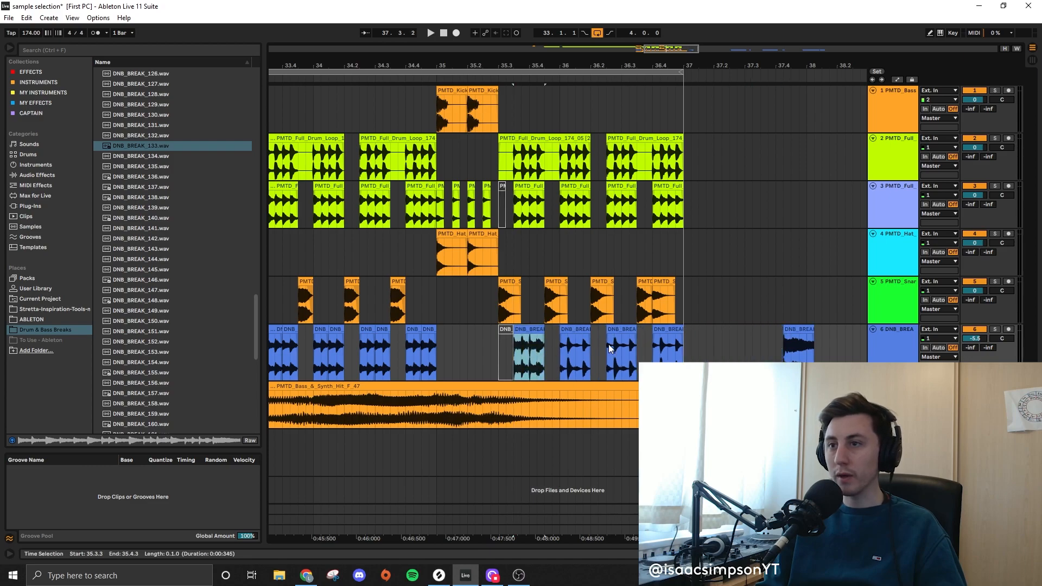
- Duplicate the beat of bars 33 to 37 into bars 37 to 41 and delete the break track's last slice at 40.4.1
click(561, 342)
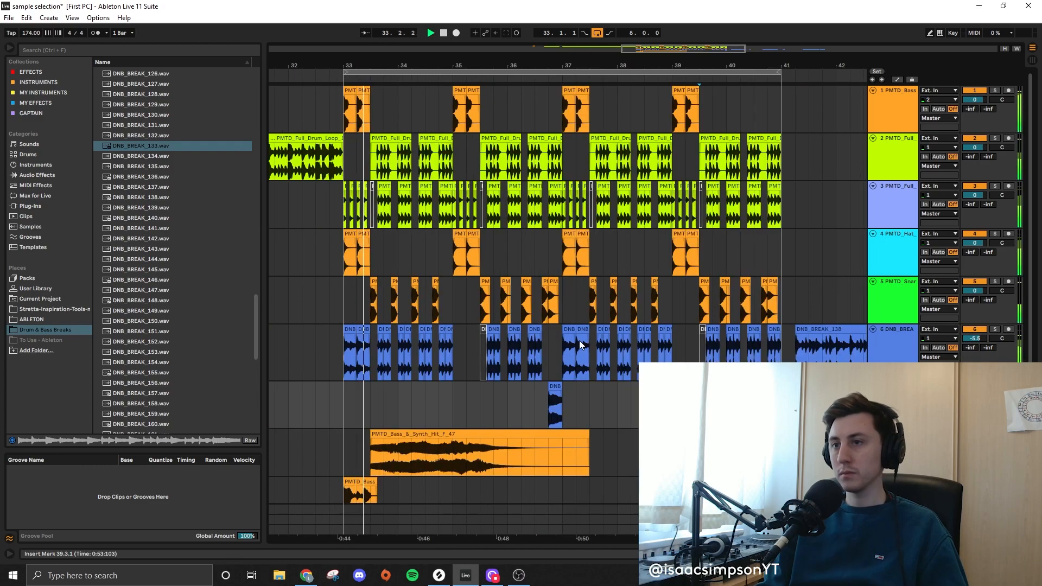
click(775, 342)
key(Delete)
click(630, 407)
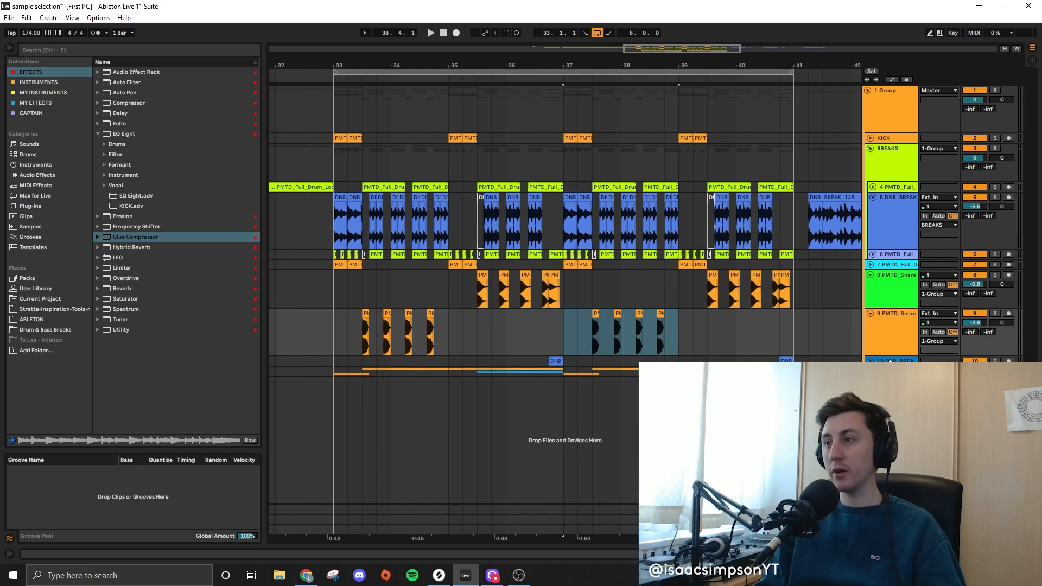
- Fold the drum track group, then switch to Splice in the browser and audition samples from a search for SKANK
click(866, 89)
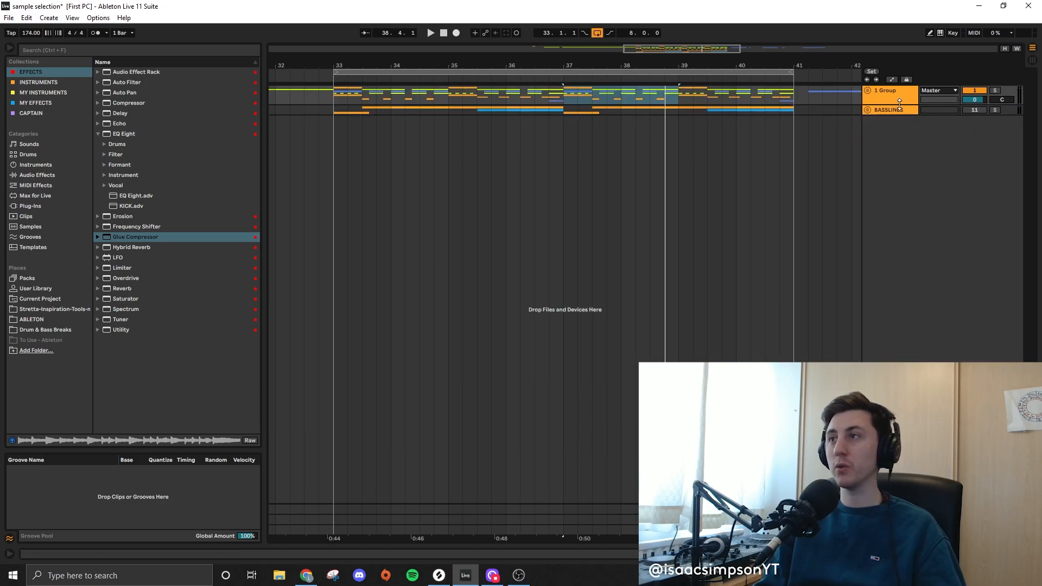
click(306, 576)
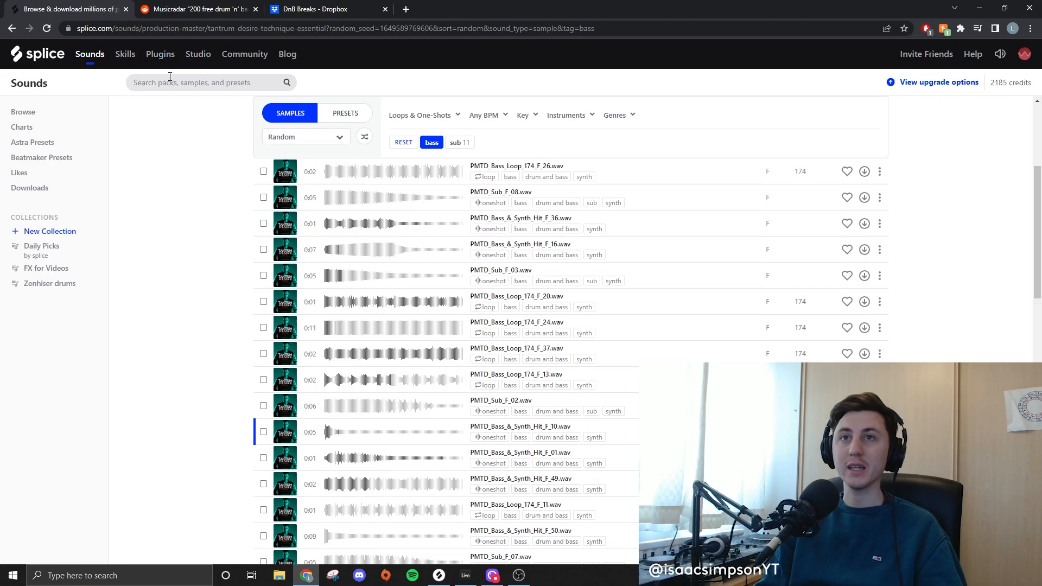
click(170, 77)
text(SKANK)
key(Return)
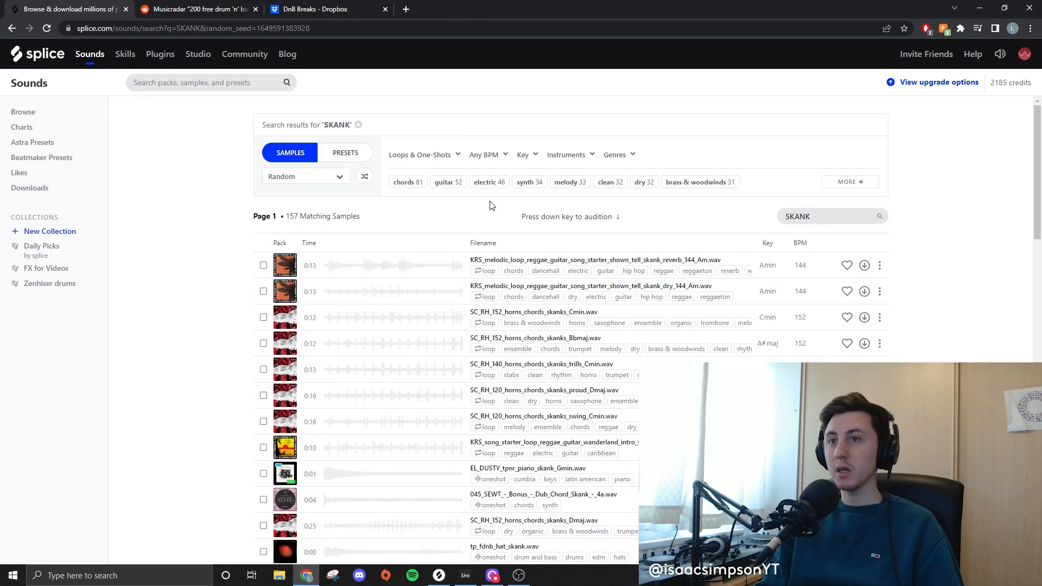
click(332, 294)
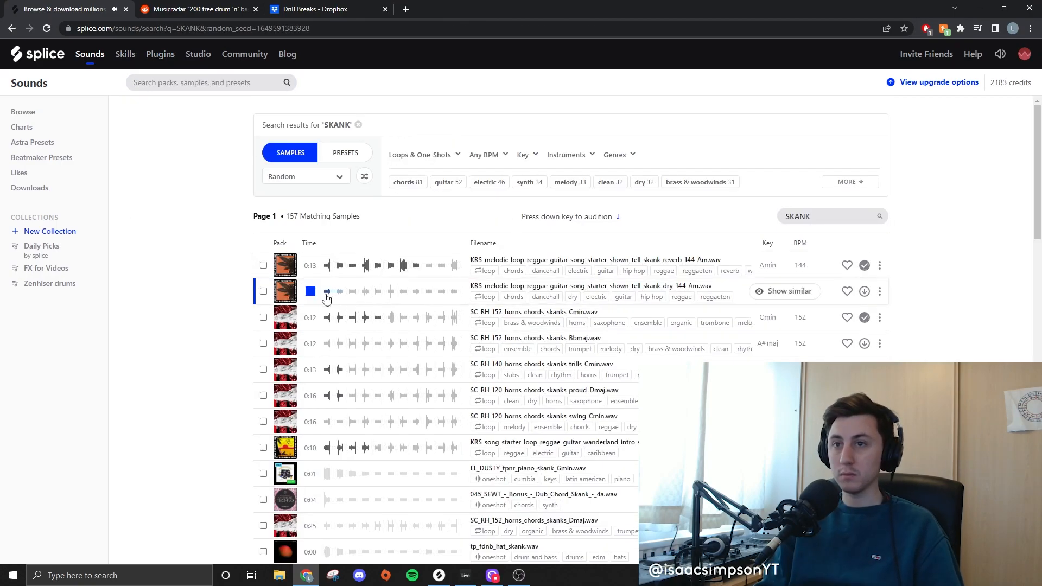
- Download the dry KRS reggae guitar loop, switch to Ableton Live and place the KRS_ME-2 and KRS_ME-1 loops on separate tracks at 33.1.1
click(864, 296)
key(alt+Tab)
key(space)
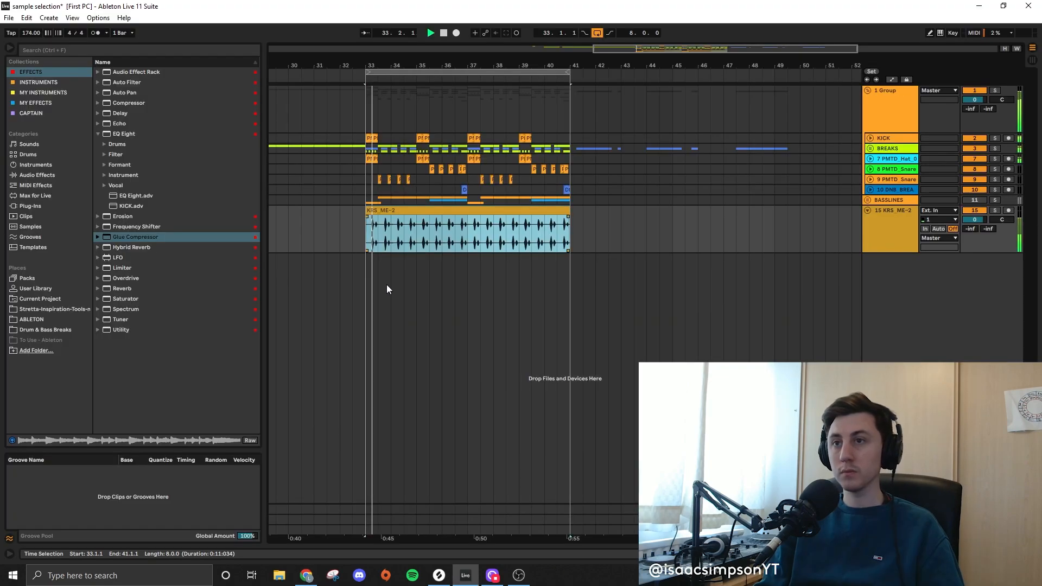
drag(1041, 233, 366, 271)
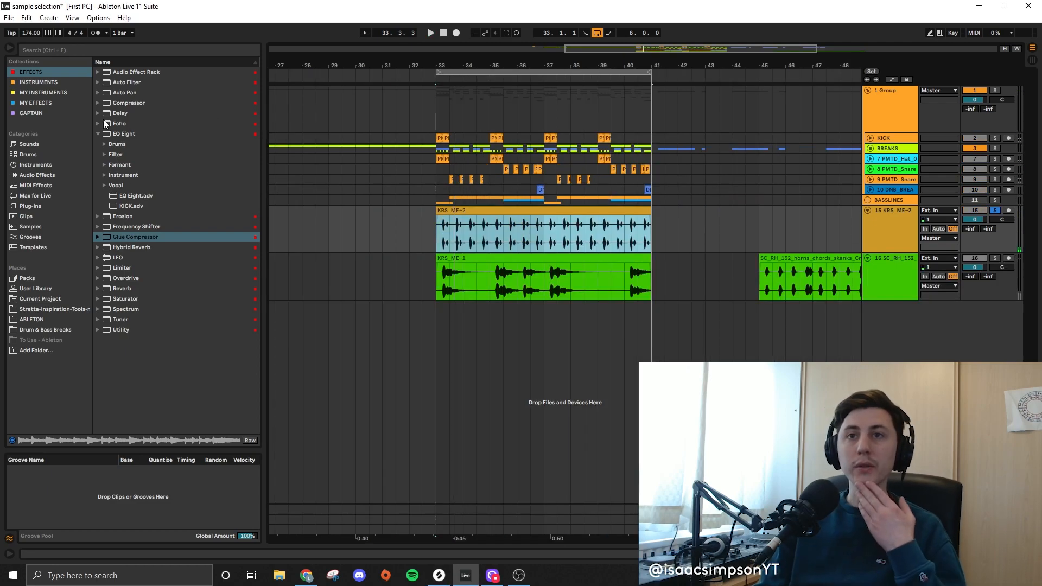
- Load the Diffused Long Cascades preset from Echo's Ambient Spaces folder onto the KRS_ME-2 track
click(97, 124)
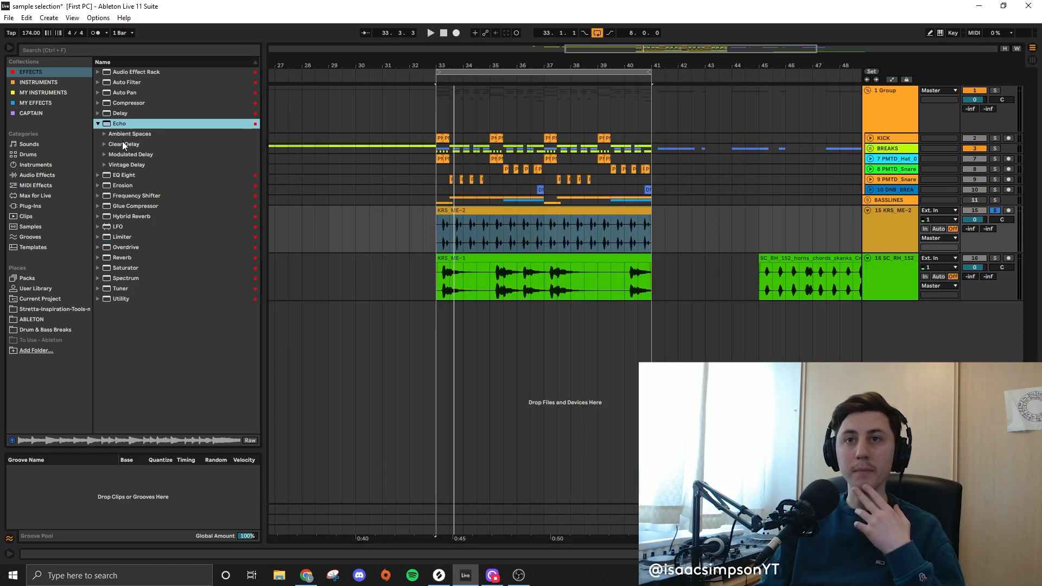
click(104, 134)
drag(138, 144, 283, 148)
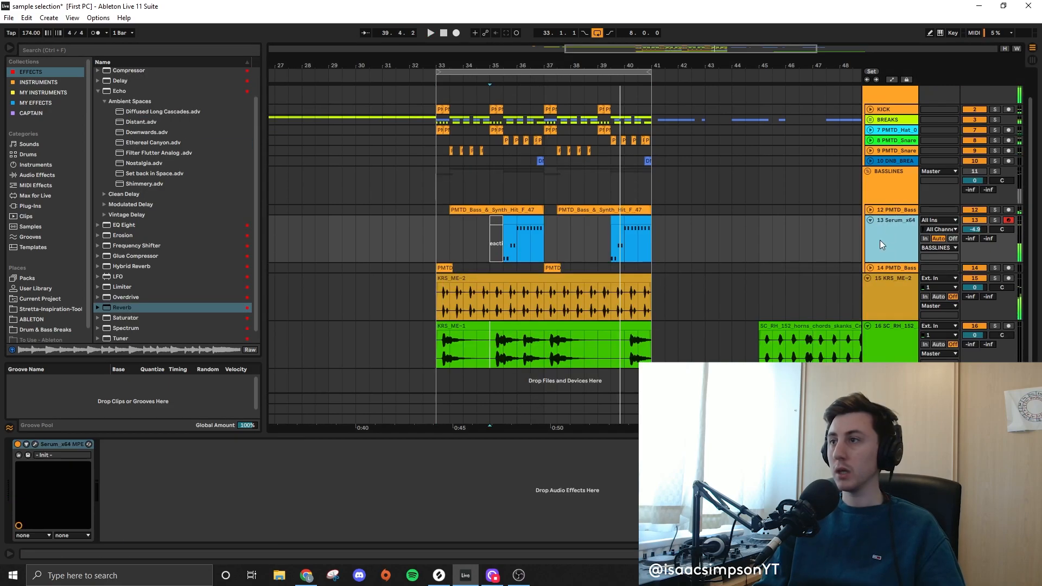
- Duplicate the Serum_x64 track, move the copy's first clip to 33.1.1 and open its notes for editing
key(ctrl+d)
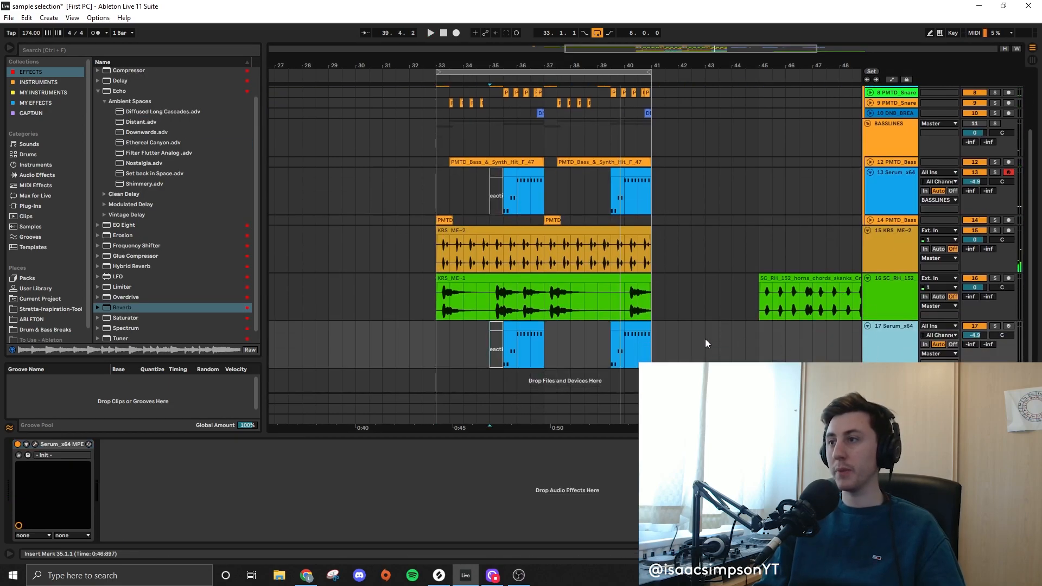
drag(523, 322, 462, 324)
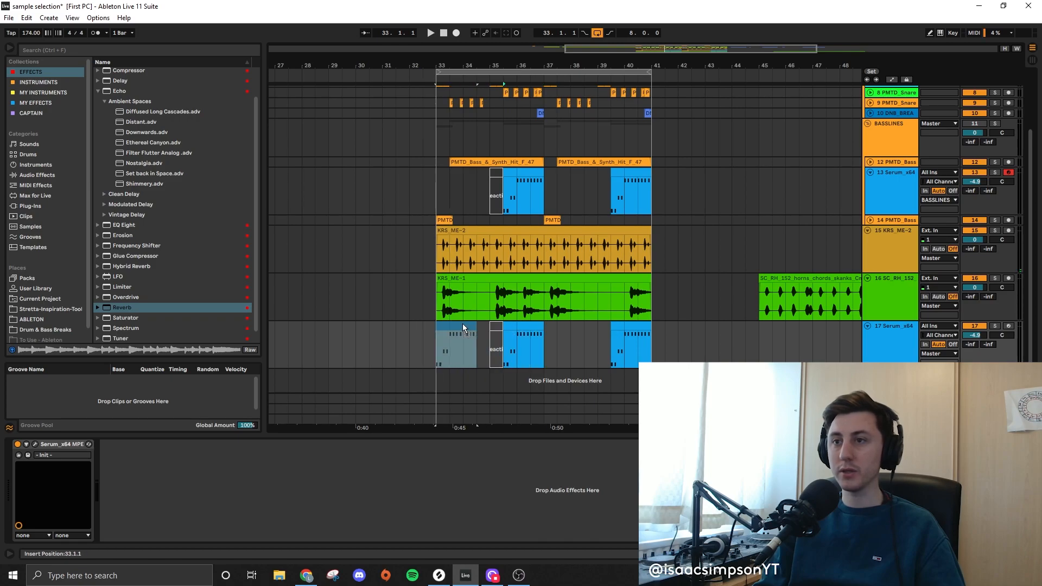
double_click(462, 324)
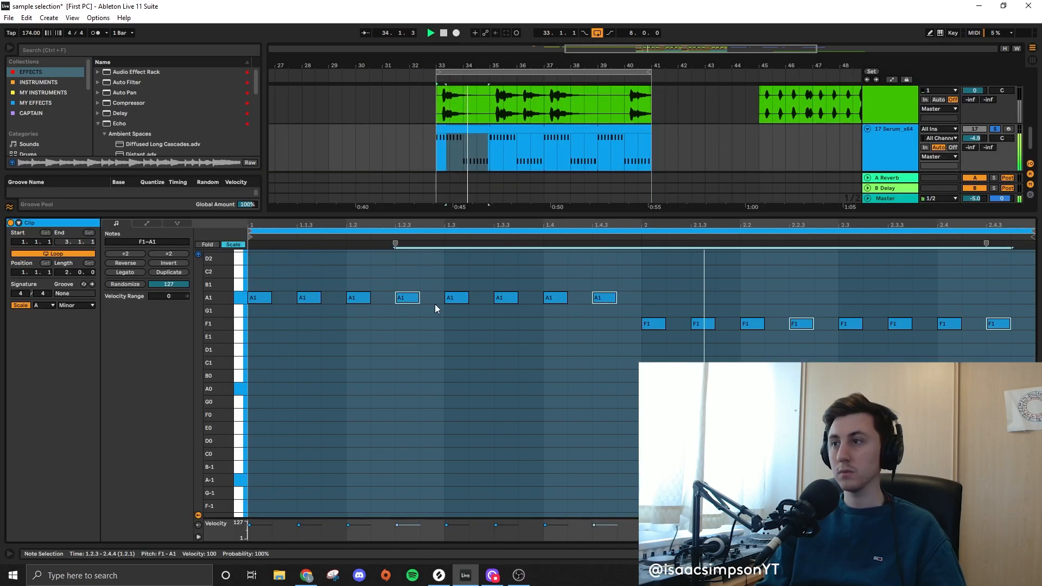
- Raise the F1 notes in the second bar of the duplicated Serum clip to G1 and play it back
click(660, 350)
drag(660, 352, 987, 315)
key(Up)
key(space)
click(815, 380)
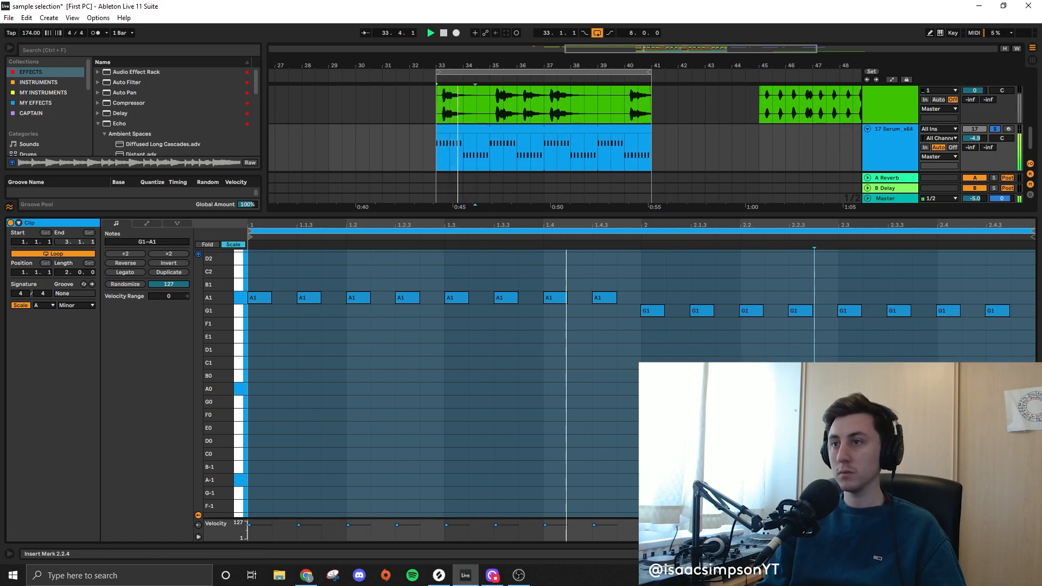
- Transpose all notes of the duplicated Serum clip down one octave to A0 and G0, then close the note editor
key(ctrl+a)
key(shift+Down)
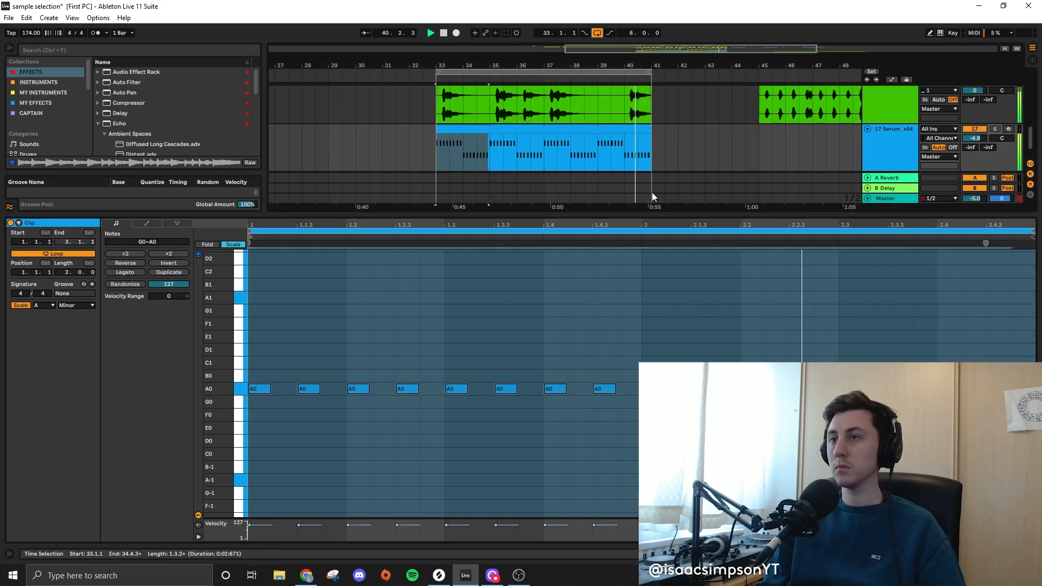
double_click(604, 214)
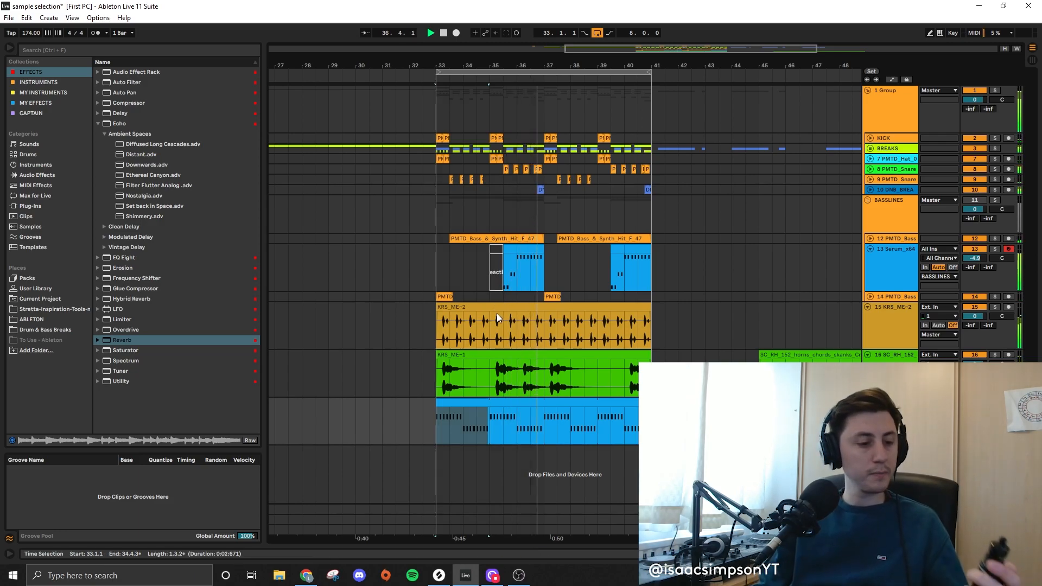
- Bring the Rudeboy sample from Splice onto a new audio track at 33.1.1 and select the clip
click(301, 580)
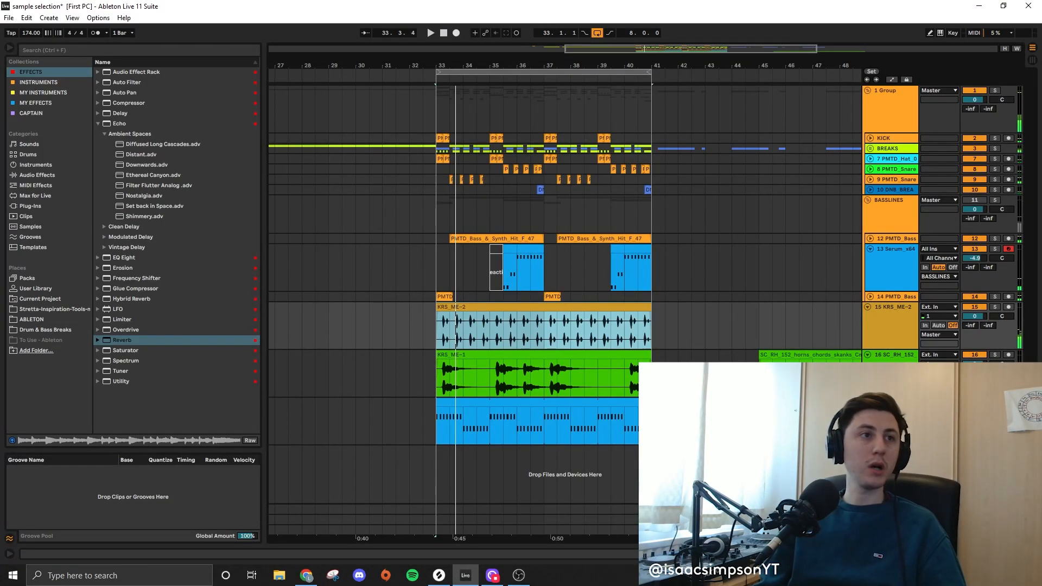
drag(0, 142, 437, 476)
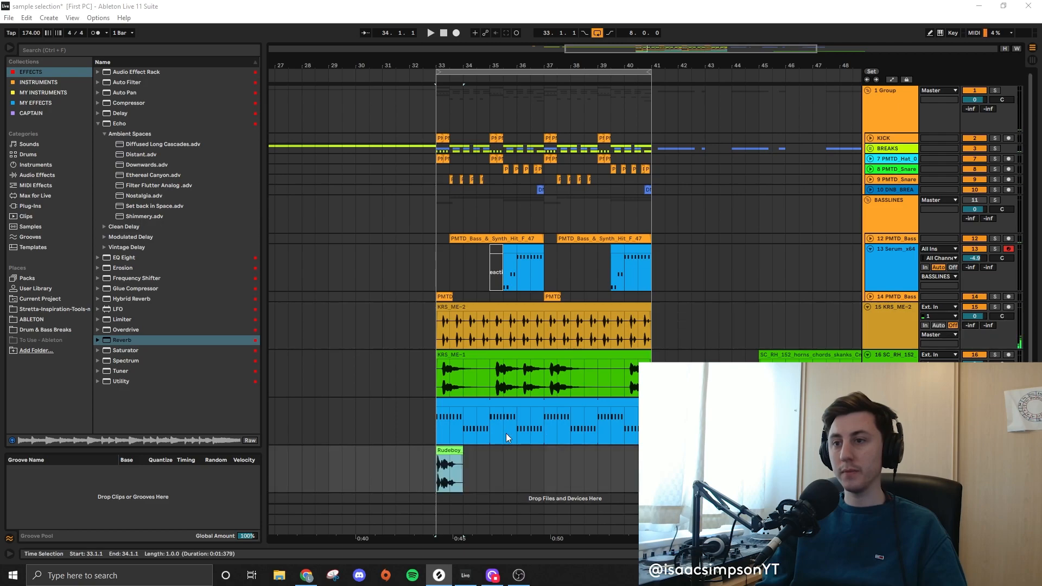
scroll(470, 445, up, 3)
click(437, 450)
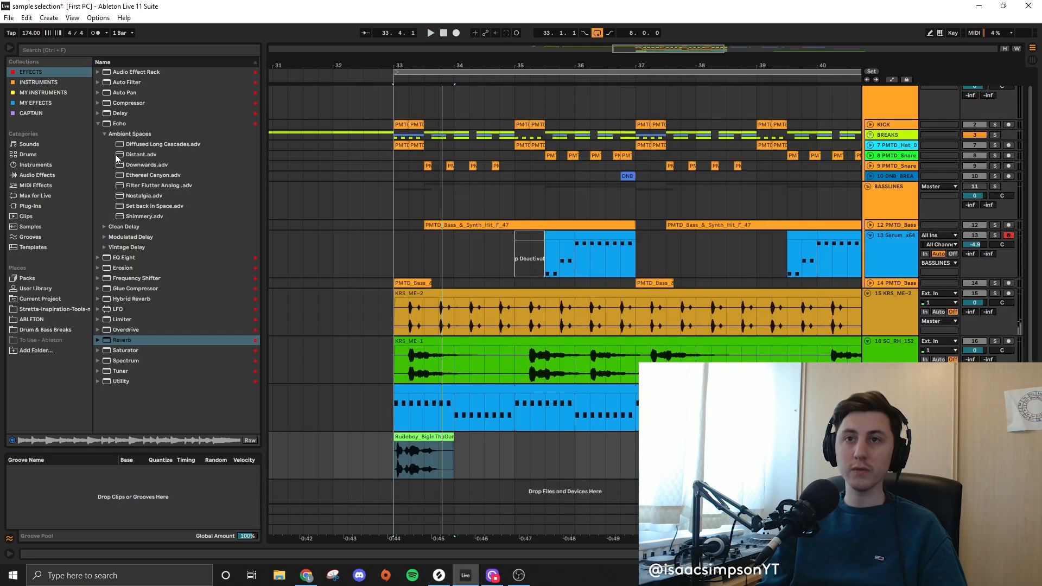
- Add Echo to the Rudeboy track with feedback at 96 %, listen to it soloed and turn the solo off
click(116, 123)
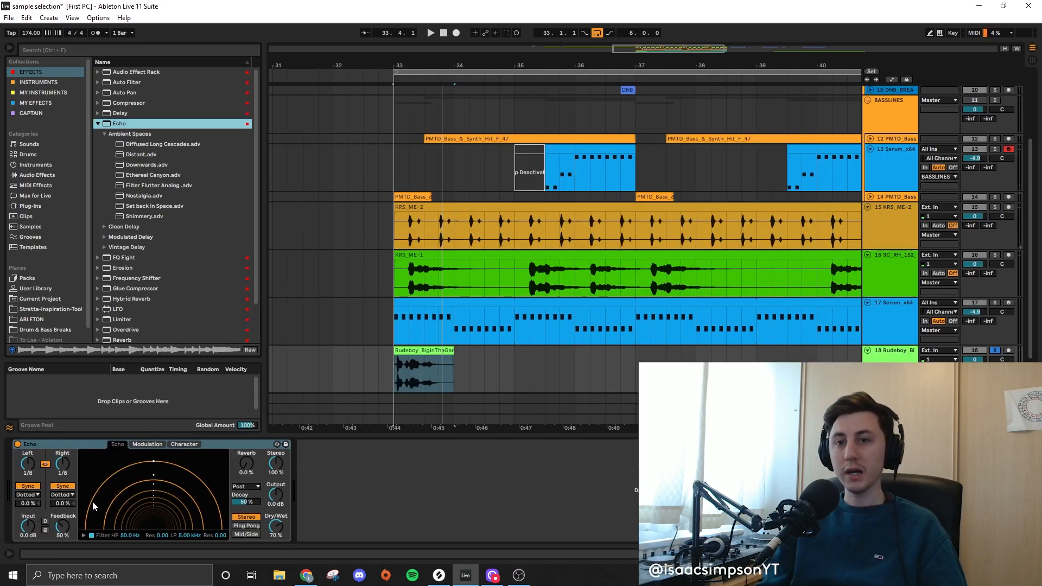
drag(59, 533, 59, 527)
key(space)
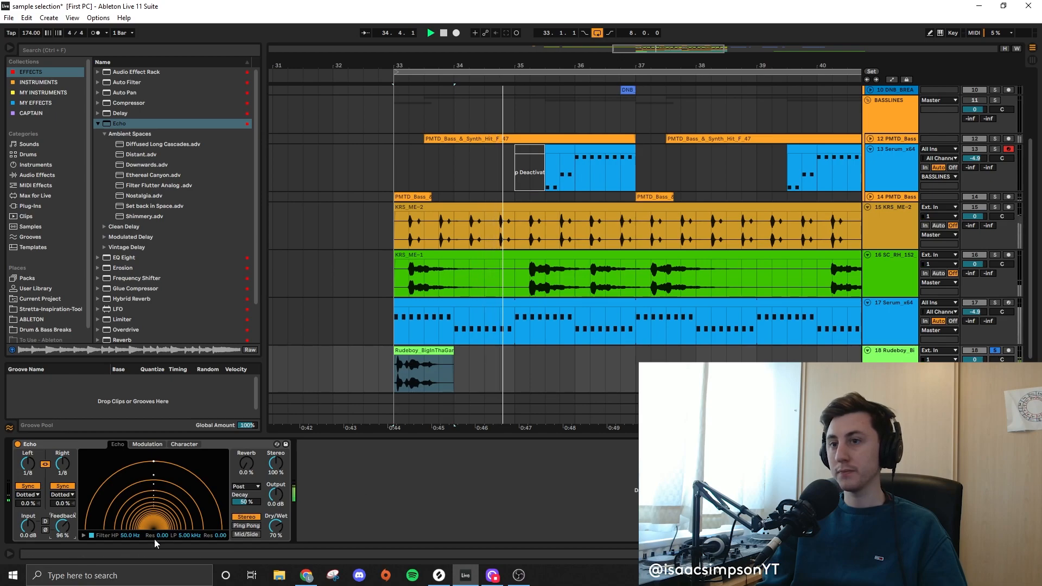
click(350, 333)
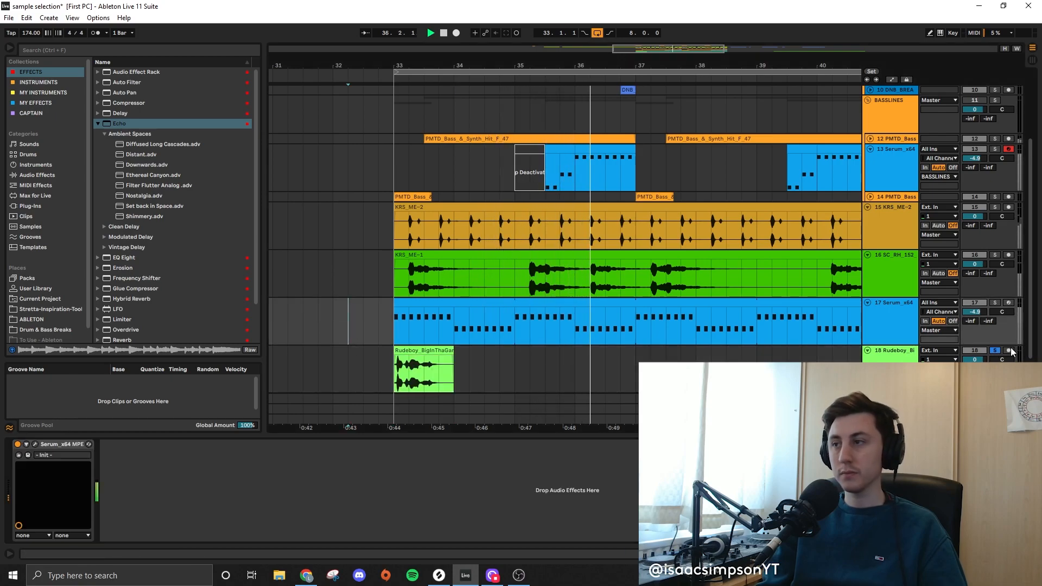
click(994, 351)
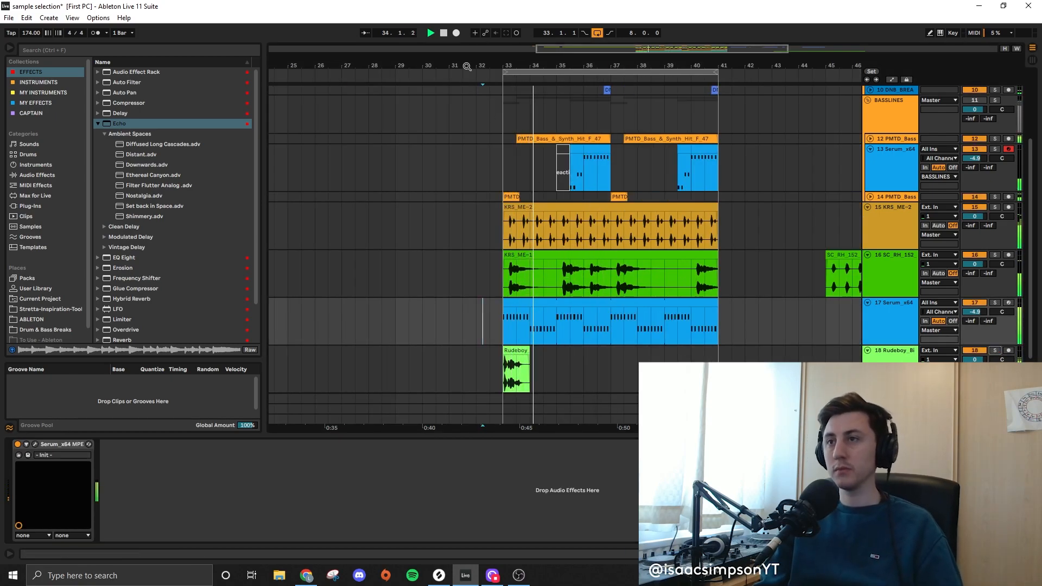
- Select tracks 12 to 14 inside the BASSLINES group
drag(645, 48, 690, 48)
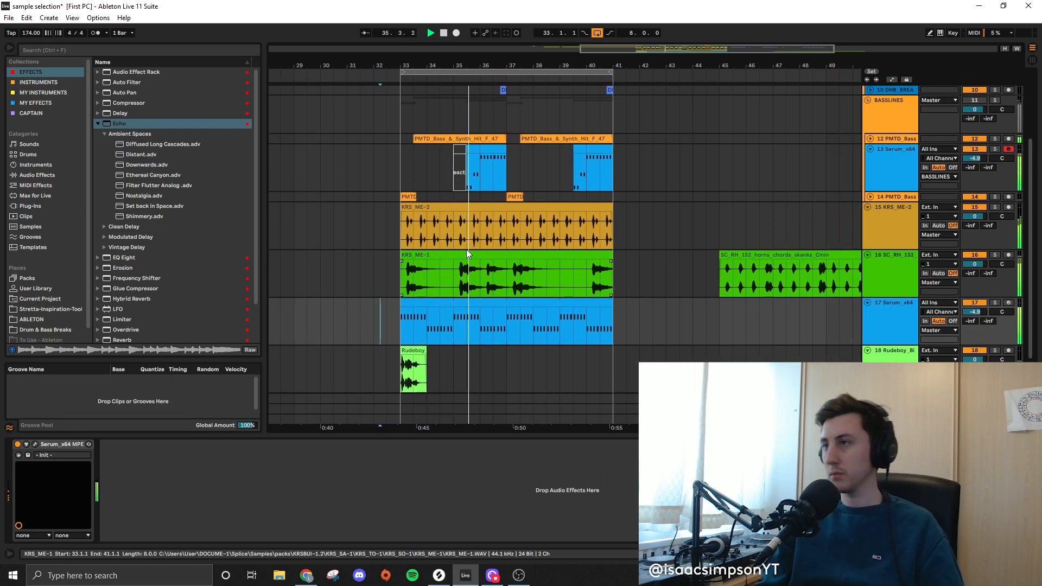
scroll(585, 201, up, 3)
click(875, 212)
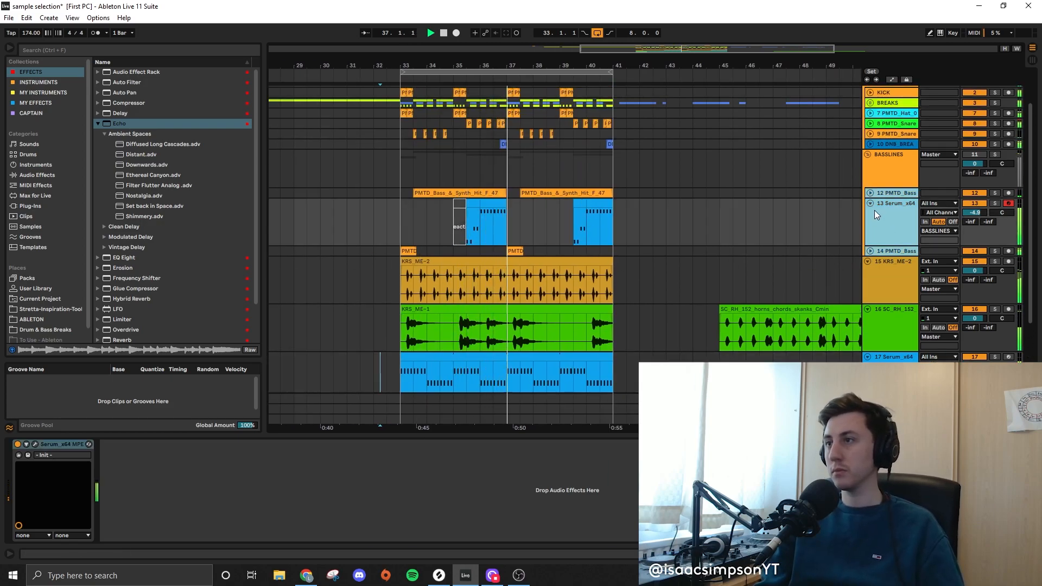